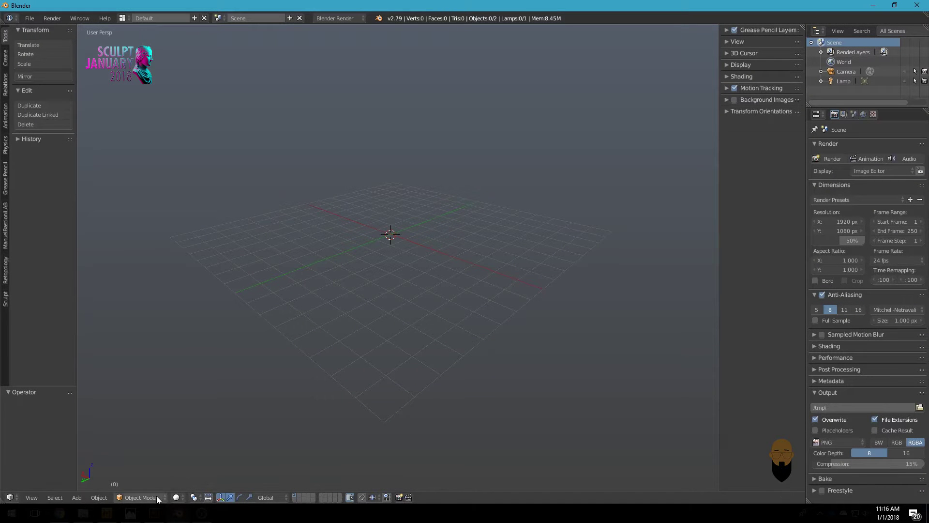
Add a UV sphere to the scene and scale it up
{"action": "left_click", "coordinate": [76, 498]}
{"action": "mouse_move", "coordinate": [89, 485]}
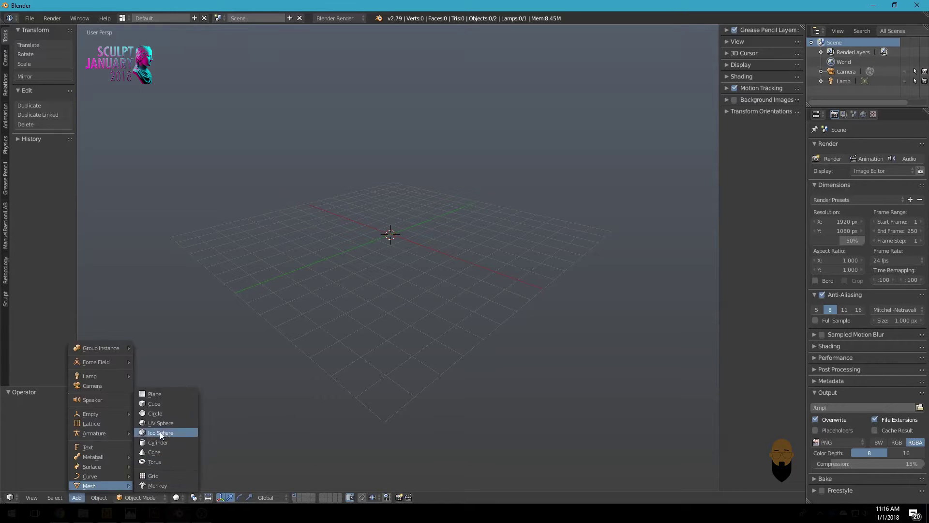
{"action": "left_click", "coordinate": [163, 423]}
{"action": "key", "text": "s"}
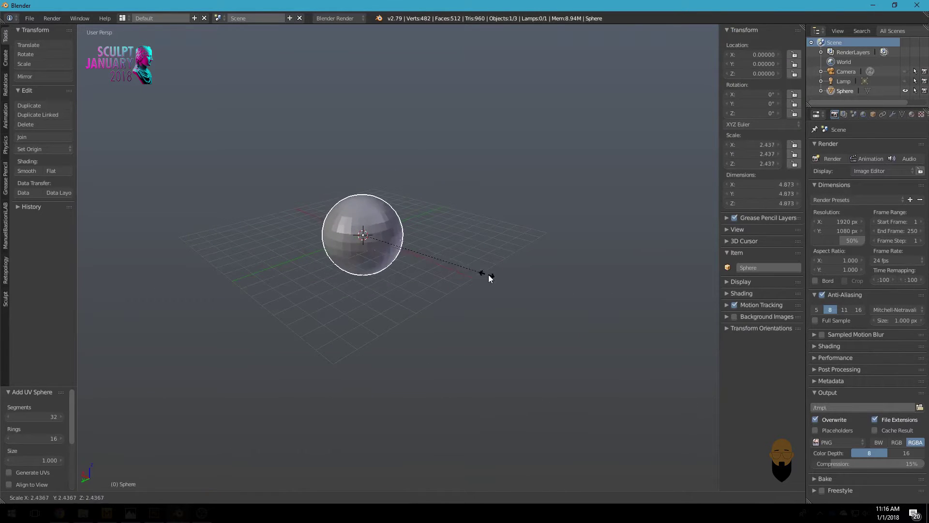
{"action": "left_click", "coordinate": [521, 278]}
{"action": "scroll", "coordinate": [397, 274], "scroll_direction": "down", "scroll_amount": 2}
{"action": "scroll", "coordinate": [329, 280], "scroll_direction": "down", "scroll_amount": 2}
{"action": "middle_click_drag", "start_coordinate": [329, 280], "coordinate": [409, 293]}
Raise the sphere along the Z axis
{"action": "key", "text": "g"}
{"action": "key", "text": "z"}
{"action": "left_click", "coordinate": [370, 175]}
{"action": "mouse_move", "coordinate": [417, 256]}
{"action": "middle_mouse_down"}
{"action": "mouse_move", "coordinate": [396, 267]}
{"action": "mouse_move", "coordinate": [407, 270]}
{"action": "middle_mouse_up"}
Switch viewport shading to the red clay matcap
{"action": "left_click", "coordinate": [746, 298]}
{"action": "left_click", "coordinate": [728, 329]}
{"action": "left_click", "coordinate": [763, 363]}
{"action": "left_click", "coordinate": [693, 226]}
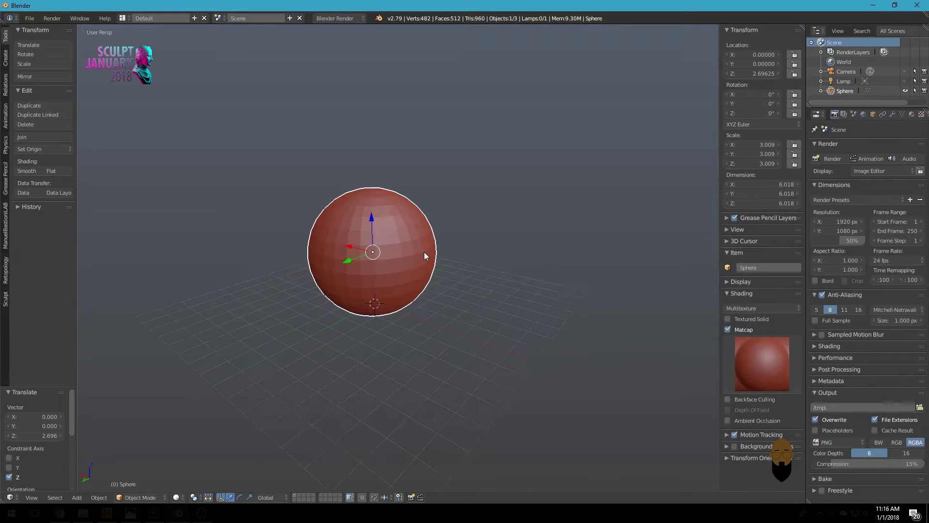
{"action": "middle_click_drag", "start_coordinate": [425, 252], "coordinate": [321, 256]}
{"action": "scroll", "coordinate": [396, 302], "scroll_direction": "down", "scroll_amount": 3}
Set the sphere's scale to 5 on all three axes
{"action": "key", "text": "r"}
{"action": "key", "text": "s"}
{"action": "left_click", "coordinate": [388, 284]}
{"action": "double_click", "coordinate": [768, 144]}
{"action": "type", "text": "5"}
{"action": "key", "text": "Return"}
{"action": "middle_click_drag", "start_coordinate": [402, 289], "coordinate": [430, 286]}
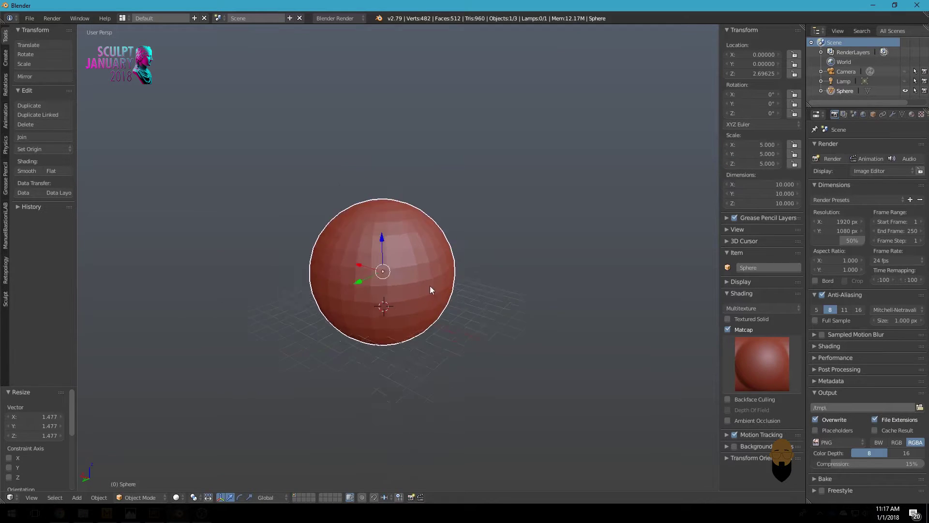
{"action": "scroll", "coordinate": [415, 306], "scroll_direction": "up", "scroll_amount": 5}
{"action": "scroll", "coordinate": [416, 305], "scroll_direction": "down", "scroll_amount": 2}
{"action": "key", "text": "Tab"}
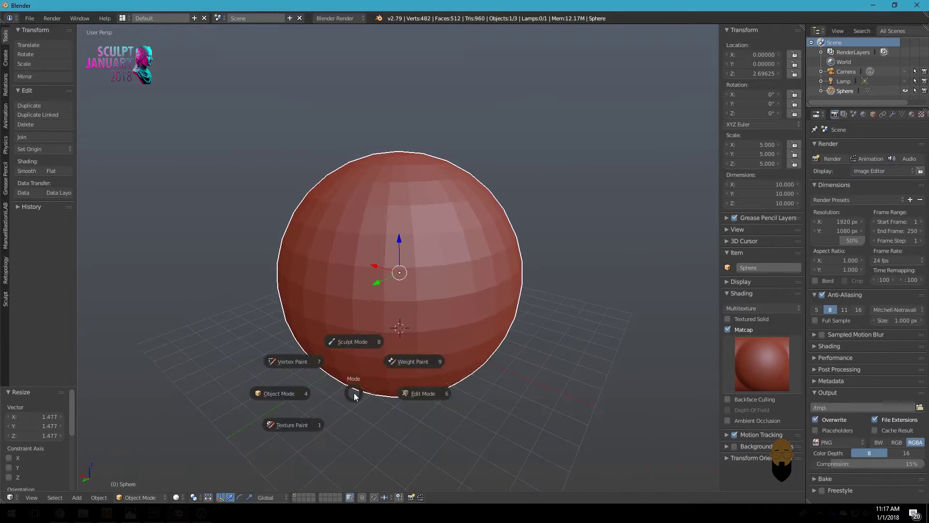
Enter Sculpt Mode and enlarge the brush radius to about 62 px
{"action": "left_click", "coordinate": [355, 340]}
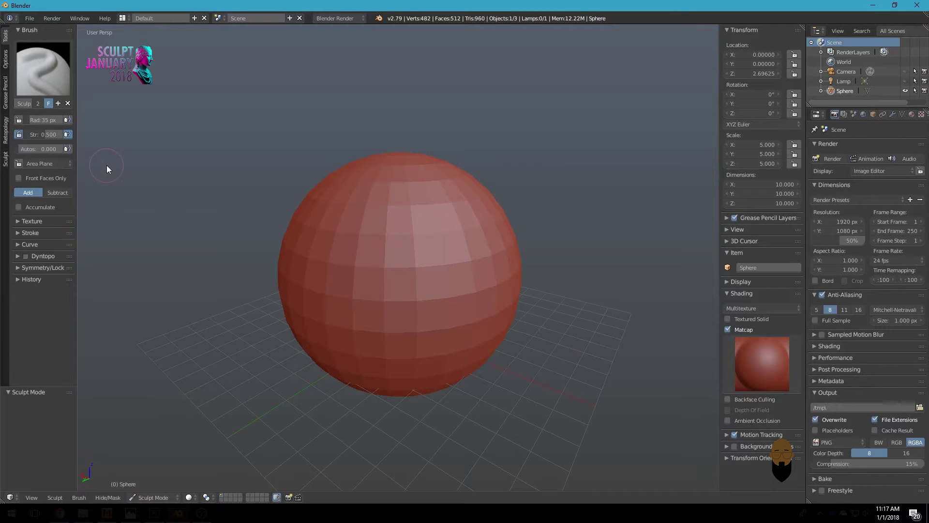
{"action": "key", "text": "f"}
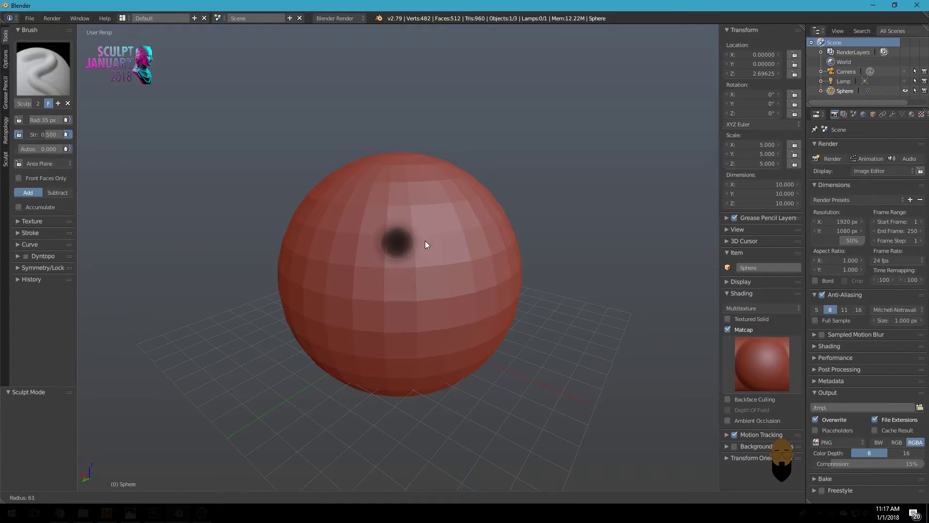
{"action": "left_click", "coordinate": [425, 240]}
Enable Dyntopo with Constant Detail at resolution 8.00, then view from the front
{"action": "left_click", "coordinate": [26, 256]}
{"action": "left_click", "coordinate": [47, 291]}
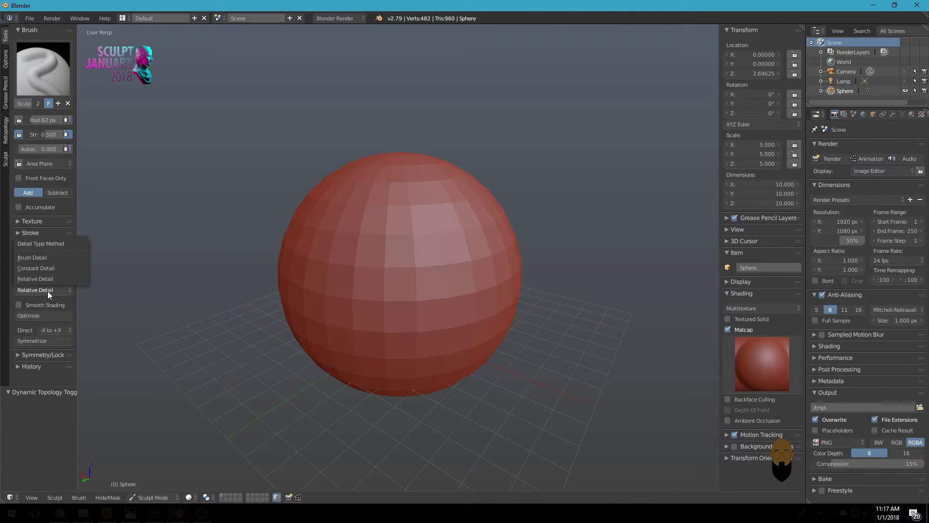
{"action": "left_click", "coordinate": [46, 287]}
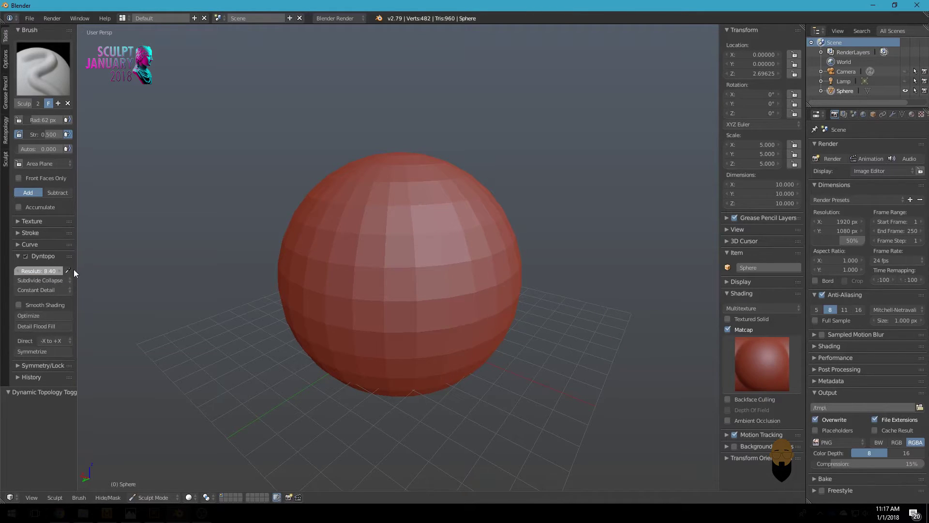
{"action": "left_click_drag", "start_coordinate": [71, 270], "coordinate": [71, 272]}
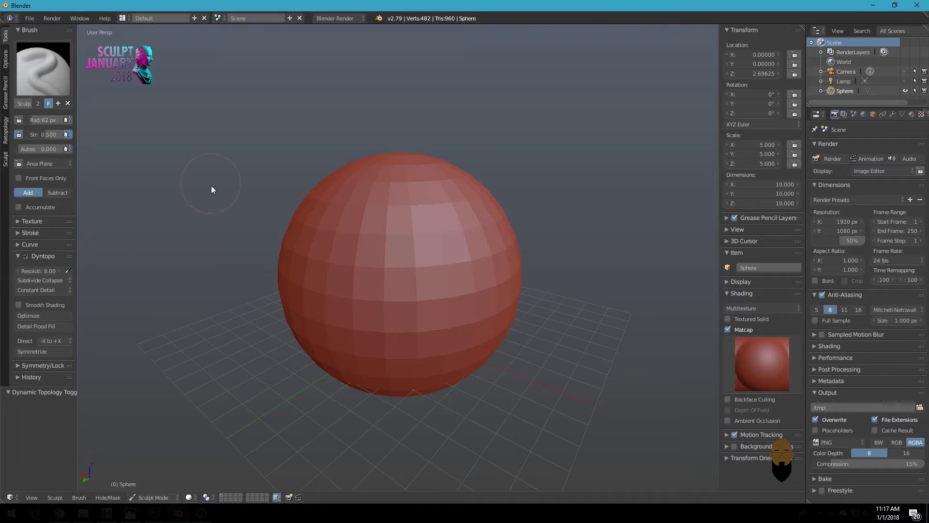
{"action": "key", "text": "KP_1"}
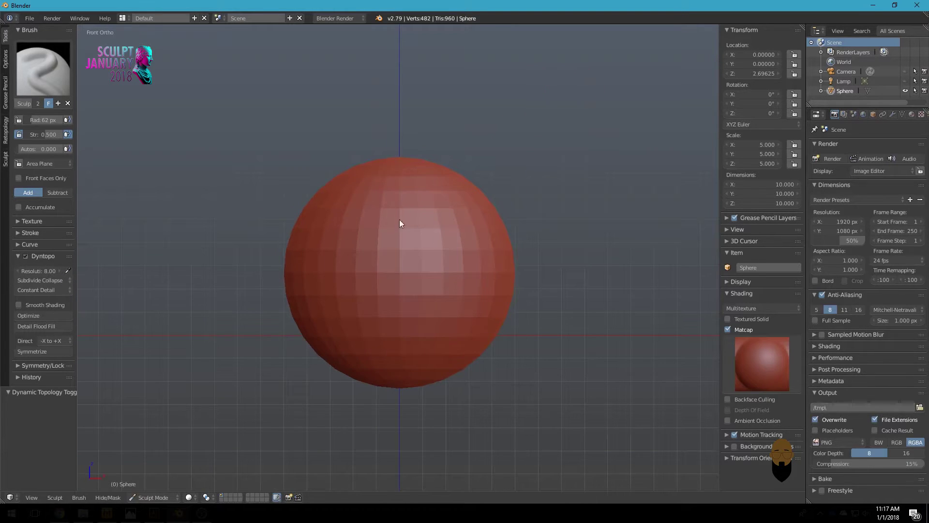
Sculpt a raised bump on the upper front of the sphere
{"action": "mouse_move", "coordinate": [401, 198]}
{"action": "left_mouse_down"}
{"action": "mouse_move", "coordinate": [402, 279]}
{"action": "mouse_move", "coordinate": [358, 280]}
{"action": "mouse_move", "coordinate": [397, 258]}
{"action": "mouse_move", "coordinate": [397, 228]}
{"action": "mouse_move", "coordinate": [397, 271]}
{"action": "left_mouse_up"}
{"action": "mouse_move", "coordinate": [398, 270]}
{"action": "middle_mouse_down"}
{"action": "mouse_move", "coordinate": [375, 252]}
{"action": "mouse_move", "coordinate": [420, 219]}
{"action": "middle_mouse_up"}
{"action": "left_click_drag", "start_coordinate": [439, 192], "coordinate": [440, 228]}
{"action": "mouse_move", "coordinate": [440, 227]}
{"action": "middle_mouse_down"}
{"action": "mouse_move", "coordinate": [440, 248]}
{"action": "mouse_move", "coordinate": [412, 263]}
{"action": "middle_mouse_up"}
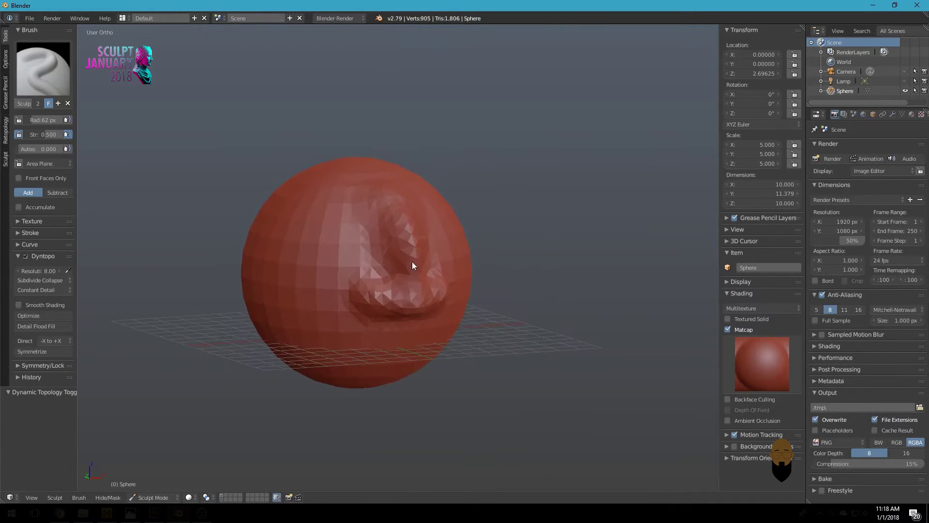
{"action": "left_click_drag", "start_coordinate": [414, 285], "coordinate": [425, 295]}
{"action": "mouse_move", "coordinate": [425, 296]}
{"action": "middle_mouse_down"}
{"action": "mouse_move", "coordinate": [407, 265]}
{"action": "mouse_move", "coordinate": [395, 281]}
{"action": "mouse_move", "coordinate": [471, 272]}
{"action": "mouse_move", "coordinate": [395, 271]}
{"action": "middle_mouse_up"}
Build up the bulge further with a 35 px brush
{"action": "key", "text": "f"}
{"action": "left_click", "coordinate": [366, 276]}
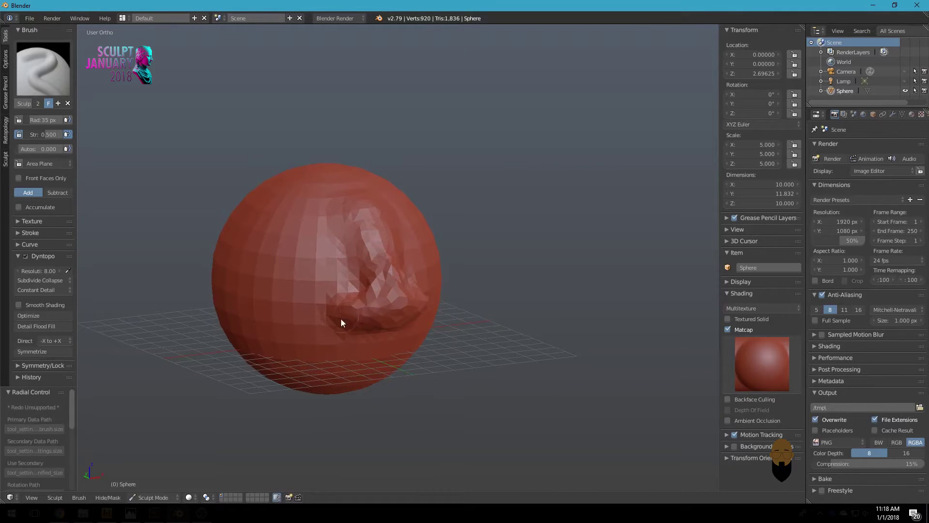
{"action": "middle_click_drag", "start_coordinate": [341, 319], "coordinate": [397, 308]}
{"action": "left_click_drag", "start_coordinate": [396, 307], "coordinate": [398, 301]}
{"action": "mouse_move", "coordinate": [397, 301]}
{"action": "middle_mouse_down"}
{"action": "mouse_move", "coordinate": [389, 294]}
{"action": "mouse_move", "coordinate": [427, 317]}
{"action": "middle_mouse_up"}
{"action": "left_click_drag", "start_coordinate": [426, 317], "coordinate": [355, 317]}
{"action": "mouse_move", "coordinate": [355, 317]}
{"action": "middle_mouse_down"}
{"action": "mouse_move", "coordinate": [435, 253]}
{"action": "mouse_move", "coordinate": [404, 232]}
{"action": "mouse_move", "coordinate": [416, 208]}
{"action": "mouse_move", "coordinate": [435, 204]}
{"action": "middle_mouse_up"}
{"action": "left_click_drag", "start_coordinate": [439, 209], "coordinate": [391, 213]}
{"action": "mouse_move", "coordinate": [391, 213]}
{"action": "middle_mouse_down"}
{"action": "mouse_move", "coordinate": [386, 271]}
{"action": "mouse_move", "coordinate": [367, 278]}
{"action": "mouse_move", "coordinate": [397, 263]}
{"action": "mouse_move", "coordinate": [378, 284]}
{"action": "mouse_move", "coordinate": [390, 273]}
{"action": "middle_mouse_up"}
Smooth the sculpted bulge with the Smooth brush
{"action": "key", "text": "shift+s"}
{"action": "mouse_move", "coordinate": [360, 221]}
{"action": "middle_mouse_down"}
{"action": "mouse_move", "coordinate": [409, 253]}
{"action": "mouse_move", "coordinate": [420, 282]}
{"action": "mouse_move", "coordinate": [433, 263]}
{"action": "mouse_move", "coordinate": [415, 204]}
{"action": "mouse_move", "coordinate": [420, 222]}
{"action": "mouse_move", "coordinate": [374, 215]}
{"action": "middle_mouse_up"}
{"action": "mouse_move", "coordinate": [414, 239]}
{"action": "middle_mouse_down"}
{"action": "mouse_move", "coordinate": [408, 281]}
{"action": "mouse_move", "coordinate": [391, 253]}
{"action": "middle_mouse_up"}
{"action": "key", "text": "shift+c"}
Carve a crease down the bulge with a 21 px Crease brush
{"action": "key", "text": "f"}
{"action": "left_click", "coordinate": [383, 282]}
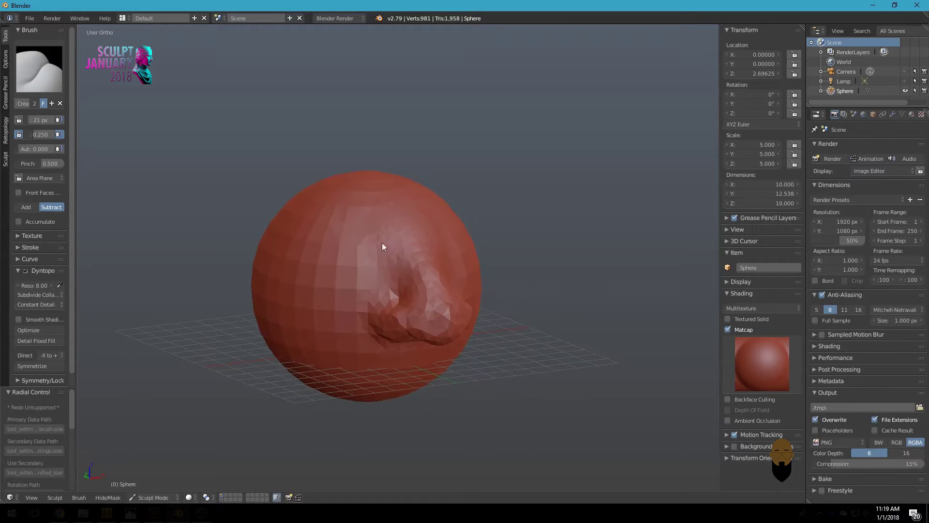
{"action": "left_click_drag", "start_coordinate": [388, 253], "coordinate": [375, 302]}
{"action": "mouse_move", "coordinate": [385, 244]}
{"action": "middle_mouse_down"}
{"action": "mouse_move", "coordinate": [424, 293]}
{"action": "mouse_move", "coordinate": [440, 285]}
{"action": "mouse_move", "coordinate": [423, 304]}
{"action": "mouse_move", "coordinate": [411, 289]}
{"action": "mouse_move", "coordinate": [430, 342]}
{"action": "mouse_move", "coordinate": [365, 315]}
{"action": "mouse_move", "coordinate": [410, 299]}
{"action": "middle_mouse_up"}
Add a small Clay stroke to the nose and set the brush to 35 px
{"action": "key", "text": "c"}
{"action": "left_click_drag", "start_coordinate": [420, 328], "coordinate": [433, 338]}
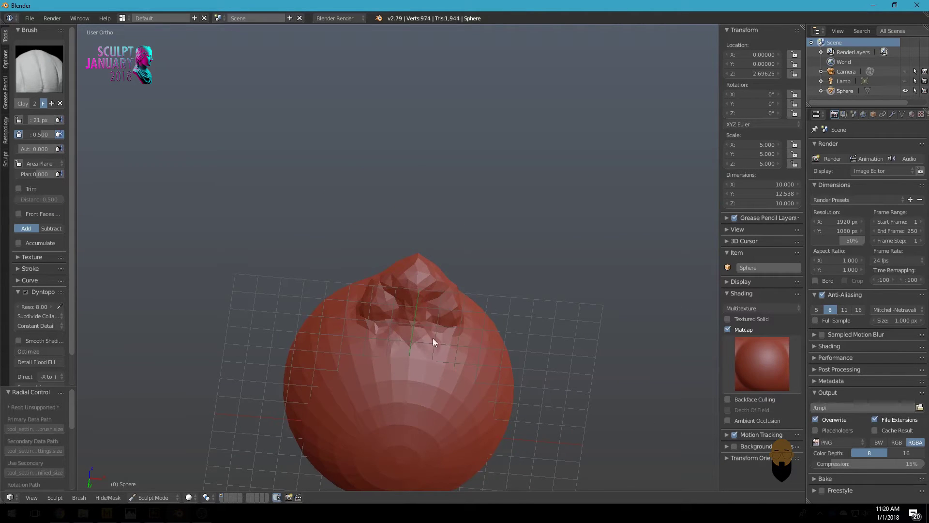
{"action": "mouse_move", "coordinate": [424, 329]}
{"action": "middle_mouse_down"}
{"action": "mouse_move", "coordinate": [429, 293]}
{"action": "mouse_move", "coordinate": [421, 332]}
{"action": "mouse_move", "coordinate": [482, 302]}
{"action": "middle_mouse_up"}
{"action": "key", "text": "f"}
{"action": "left_click", "coordinate": [431, 329]}
Expand the viewport Display options and build up the nose with clay strokes
{"action": "left_click", "coordinate": [726, 241]}
{"action": "left_click", "coordinate": [728, 282]}
{"action": "mouse_move", "coordinate": [479, 271]}
{"action": "middle_mouse_down"}
{"action": "mouse_move", "coordinate": [452, 263]}
{"action": "mouse_move", "coordinate": [447, 308]}
{"action": "mouse_move", "coordinate": [333, 295]}
{"action": "mouse_move", "coordinate": [443, 271]}
{"action": "mouse_move", "coordinate": [370, 285]}
{"action": "mouse_move", "coordinate": [383, 259]}
{"action": "middle_mouse_up"}
{"action": "mouse_move", "coordinate": [382, 260]}
{"action": "left_mouse_down"}
{"action": "mouse_move", "coordinate": [409, 291]}
{"action": "mouse_move", "coordinate": [377, 313]}
{"action": "left_mouse_up"}
{"action": "mouse_move", "coordinate": [428, 277]}
{"action": "middle_mouse_down"}
{"action": "mouse_move", "coordinate": [466, 301]}
{"action": "mouse_move", "coordinate": [326, 319]}
{"action": "mouse_move", "coordinate": [392, 262]}
{"action": "mouse_move", "coordinate": [356, 231]}
{"action": "mouse_move", "coordinate": [407, 264]}
{"action": "middle_mouse_up"}
{"action": "left_click_drag", "start_coordinate": [406, 264], "coordinate": [391, 248]}
{"action": "mouse_move", "coordinate": [391, 247]}
{"action": "middle_mouse_down"}
{"action": "mouse_move", "coordinate": [339, 233]}
{"action": "mouse_move", "coordinate": [371, 260]}
{"action": "mouse_move", "coordinate": [371, 251]}
{"action": "middle_mouse_up"}
Add detail to the nose with the Blob brush, then return to Clay
{"action": "left_click", "coordinate": [41, 69]}
{"action": "left_click", "coordinate": [48, 127]}
{"action": "mouse_move", "coordinate": [371, 252]}
{"action": "left_mouse_down"}
{"action": "mouse_move", "coordinate": [363, 253]}
{"action": "mouse_move", "coordinate": [423, 247]}
{"action": "left_mouse_up"}
{"action": "mouse_move", "coordinate": [423, 247]}
{"action": "middle_mouse_down"}
{"action": "mouse_move", "coordinate": [486, 262]}
{"action": "mouse_move", "coordinate": [416, 266]}
{"action": "mouse_move", "coordinate": [382, 286]}
{"action": "mouse_move", "coordinate": [426, 273]}
{"action": "mouse_move", "coordinate": [425, 284]}
{"action": "mouse_move", "coordinate": [433, 268]}
{"action": "mouse_move", "coordinate": [443, 296]}
{"action": "middle_mouse_up"}
{"action": "key", "text": "c"}
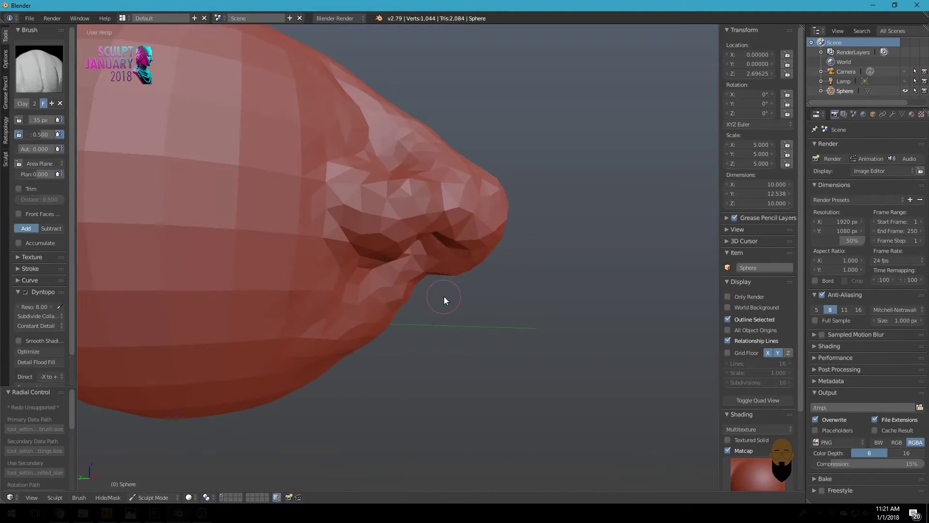
{"action": "mouse_move", "coordinate": [392, 314]}
{"action": "middle_mouse_down"}
{"action": "mouse_move", "coordinate": [364, 301]}
{"action": "mouse_move", "coordinate": [478, 282]}
{"action": "mouse_move", "coordinate": [364, 301]}
{"action": "mouse_move", "coordinate": [465, 258]}
{"action": "mouse_move", "coordinate": [427, 235]}
{"action": "mouse_move", "coordinate": [440, 225]}
{"action": "mouse_move", "coordinate": [435, 210]}
{"action": "mouse_move", "coordinate": [404, 183]}
{"action": "mouse_move", "coordinate": [441, 207]}
{"action": "middle_mouse_up"}
{"action": "key", "text": "shift+s"}
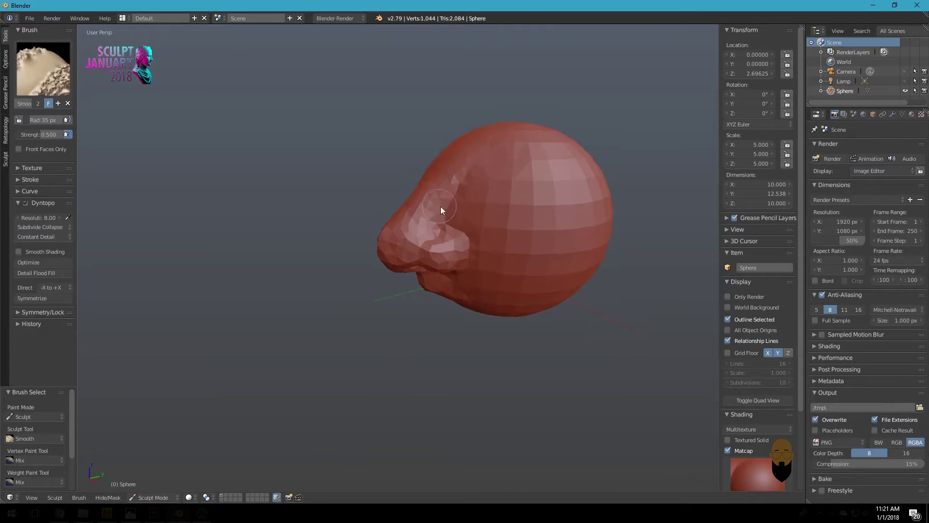
Sculpt a Clay brush stroke across the face
{"action": "scroll", "coordinate": [452, 210], "scroll_direction": "up", "scroll_amount": 3}
{"action": "scroll", "coordinate": [452, 211], "scroll_direction": "down", "scroll_amount": 3}
{"action": "mouse_move", "coordinate": [414, 260]}
{"action": "middle_mouse_down"}
{"action": "mouse_move", "coordinate": [432, 237]}
{"action": "mouse_move", "coordinate": [369, 232]}
{"action": "mouse_move", "coordinate": [504, 198]}
{"action": "mouse_move", "coordinate": [475, 197]}
{"action": "middle_mouse_up"}
{"action": "scroll", "coordinate": [408, 211], "scroll_direction": "up", "scroll_amount": 3}
{"action": "scroll", "coordinate": [408, 211], "scroll_direction": "down", "scroll_amount": 3}
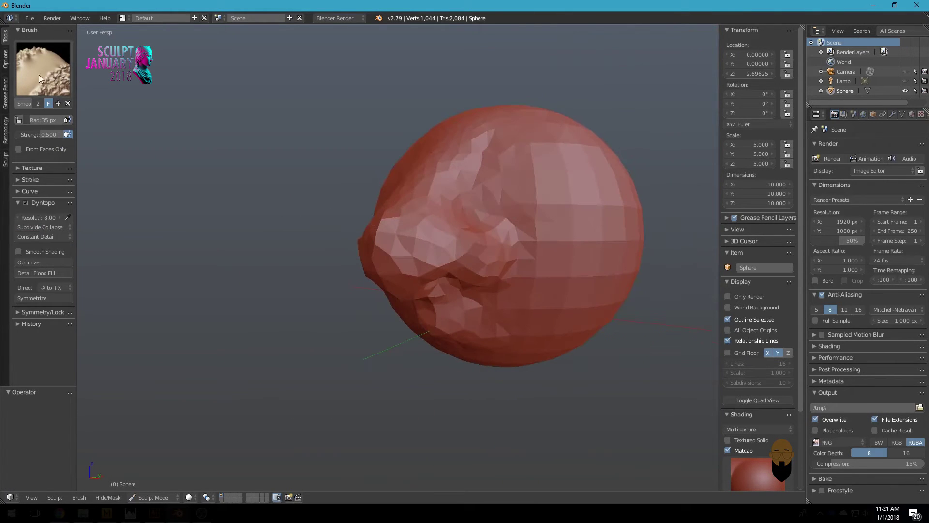
{"action": "key", "text": "c"}
{"action": "scroll", "coordinate": [436, 202], "scroll_direction": "down", "scroll_amount": 2}
{"action": "mouse_move", "coordinate": [437, 202]}
{"action": "middle_mouse_down"}
{"action": "mouse_move", "coordinate": [487, 206]}
{"action": "mouse_move", "coordinate": [441, 236]}
{"action": "mouse_move", "coordinate": [500, 260]}
{"action": "mouse_move", "coordinate": [364, 221]}
{"action": "middle_mouse_up"}
{"action": "scroll", "coordinate": [478, 214], "scroll_direction": "up", "scroll_amount": 2}
{"action": "scroll", "coordinate": [447, 255], "scroll_direction": "down", "scroll_amount": 2}
{"action": "scroll", "coordinate": [501, 259], "scroll_direction": "up", "scroll_amount": 2}
{"action": "left_click_drag", "start_coordinate": [339, 129], "coordinate": [404, 174]}
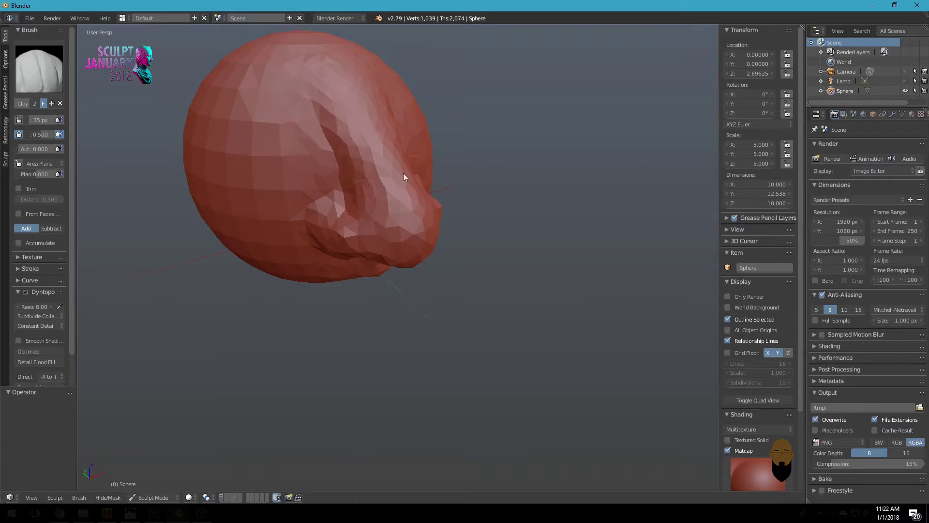
{"action": "middle_click_drag", "start_coordinate": [404, 173], "coordinate": [417, 129]}
{"action": "middle_click_drag", "start_coordinate": [369, 194], "coordinate": [447, 187]}
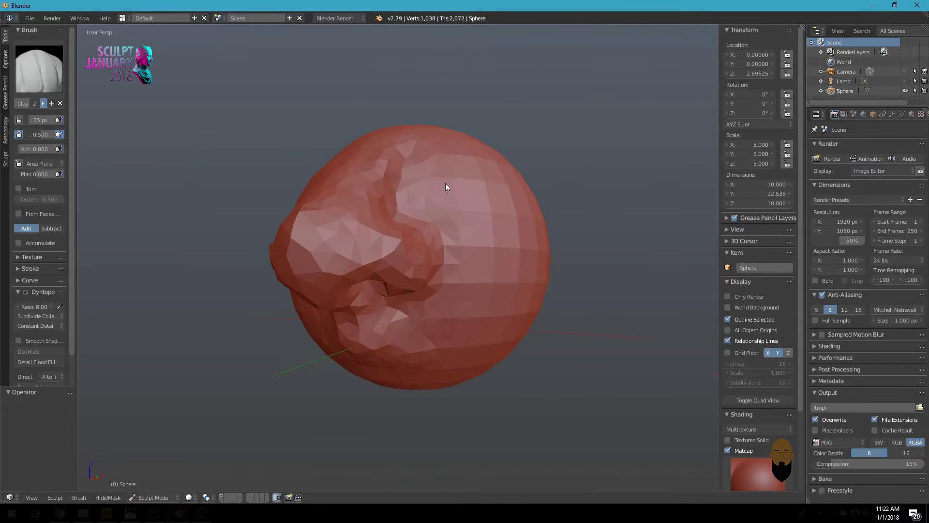
{"action": "mouse_move", "coordinate": [418, 248]}
{"action": "middle_mouse_down"}
{"action": "mouse_move", "coordinate": [487, 221]}
{"action": "mouse_move", "coordinate": [344, 225]}
{"action": "middle_mouse_up"}
{"action": "scroll", "coordinate": [344, 224], "scroll_direction": "up", "scroll_amount": 4}
Carve creases beside the nose with the Crease brush in Subtract mode
{"action": "key", "text": "shift+c"}
{"action": "scroll", "coordinate": [347, 238], "scroll_direction": "down", "scroll_amount": 4}
{"action": "scroll", "coordinate": [339, 236], "scroll_direction": "down", "scroll_amount": 2}
{"action": "left_click_drag", "start_coordinate": [303, 256], "coordinate": [306, 244]}
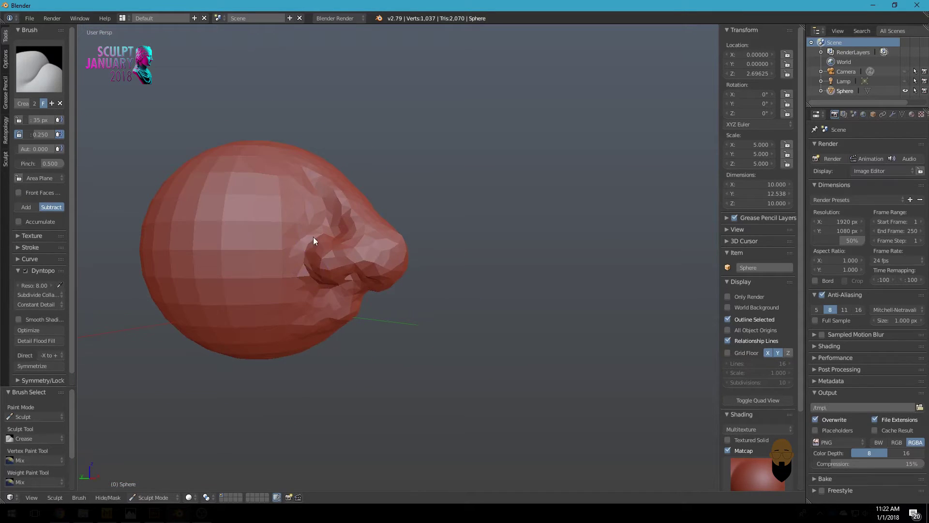
{"action": "middle_click_drag", "start_coordinate": [306, 243], "coordinate": [330, 213]}
{"action": "mouse_move", "coordinate": [411, 258]}
{"action": "middle_mouse_down"}
{"action": "mouse_move", "coordinate": [385, 276]}
{"action": "mouse_move", "coordinate": [387, 264]}
{"action": "middle_mouse_up"}
{"action": "middle_click_drag", "start_coordinate": [377, 214], "coordinate": [375, 213]}
{"action": "mouse_move", "coordinate": [391, 245]}
{"action": "middle_mouse_down"}
{"action": "mouse_move", "coordinate": [387, 290]}
{"action": "mouse_move", "coordinate": [355, 290]}
{"action": "mouse_move", "coordinate": [405, 282]}
{"action": "middle_mouse_up"}
{"action": "scroll", "coordinate": [275, 236], "scroll_direction": "up", "scroll_amount": 3}
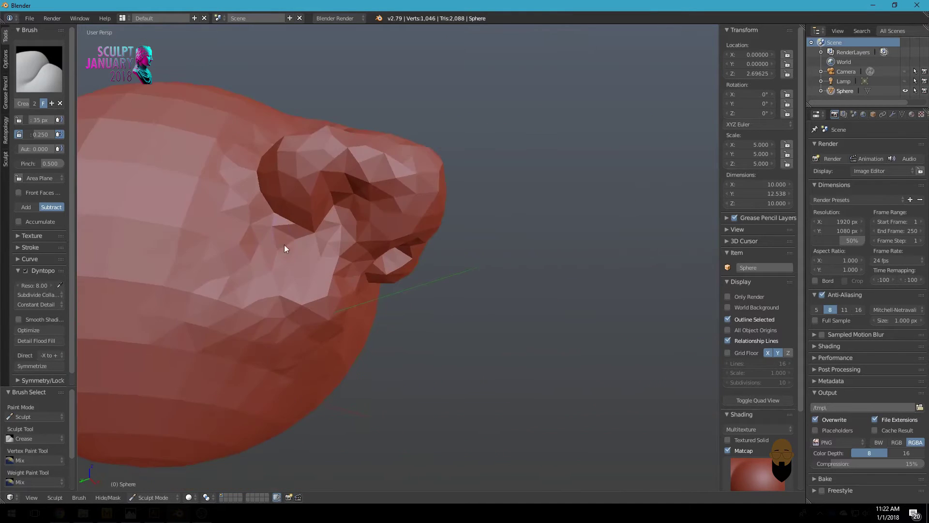
{"action": "scroll", "coordinate": [275, 240], "scroll_direction": "down", "scroll_amount": 3}
{"action": "middle_click_drag", "start_coordinate": [301, 251], "coordinate": [299, 255]}
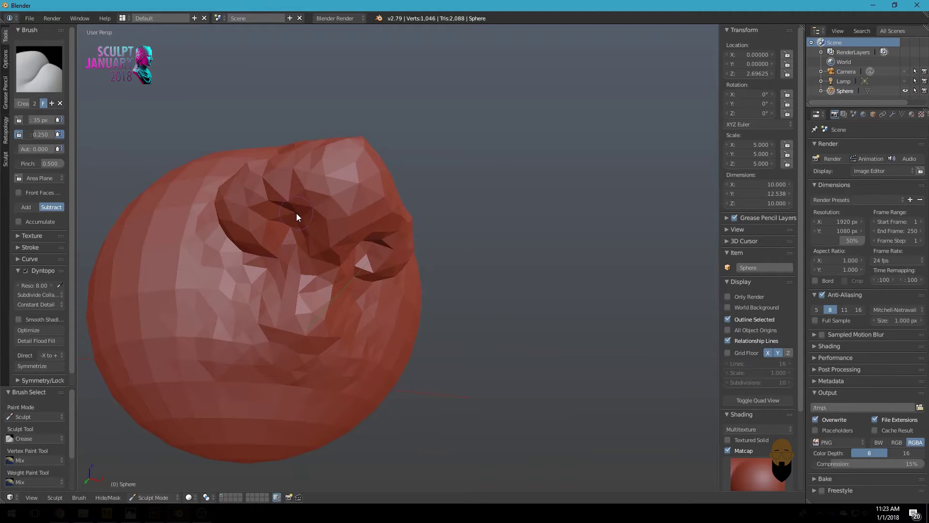
{"action": "middle_click_drag", "start_coordinate": [308, 240], "coordinate": [360, 211]}
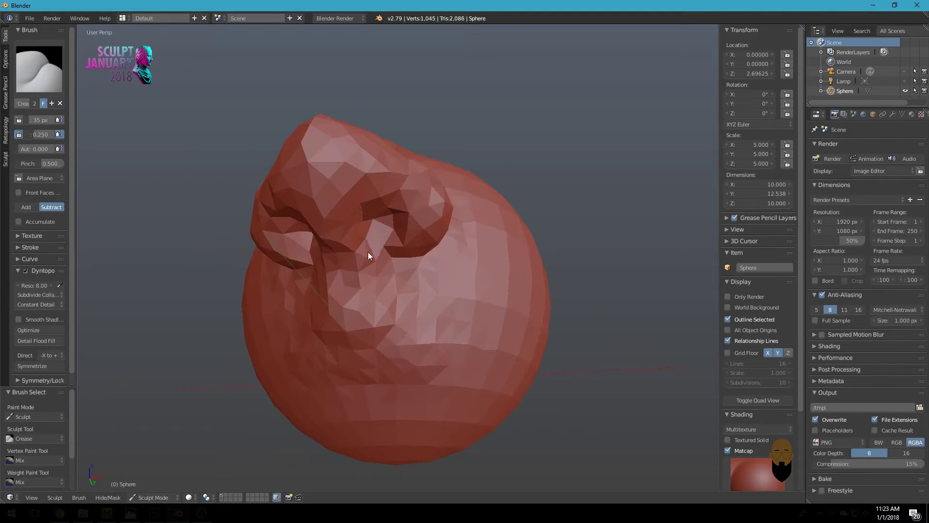
{"action": "mouse_move", "coordinate": [373, 251]}
{"action": "middle_mouse_down"}
{"action": "mouse_move", "coordinate": [342, 225]}
{"action": "mouse_move", "coordinate": [277, 279]}
{"action": "mouse_move", "coordinate": [442, 245]}
{"action": "mouse_move", "coordinate": [425, 220]}
{"action": "mouse_move", "coordinate": [463, 219]}
{"action": "mouse_move", "coordinate": [367, 230]}
{"action": "mouse_move", "coordinate": [424, 201]}
{"action": "mouse_move", "coordinate": [400, 151]}
{"action": "middle_mouse_up"}
Smooth the creased area around the nose
{"action": "key", "text": "shift+s"}
{"action": "scroll", "coordinate": [442, 245], "scroll_direction": "down", "scroll_amount": 3}
{"action": "scroll", "coordinate": [366, 230], "scroll_direction": "up", "scroll_amount": 3}
{"action": "scroll", "coordinate": [461, 200], "scroll_direction": "down", "scroll_amount": 3}
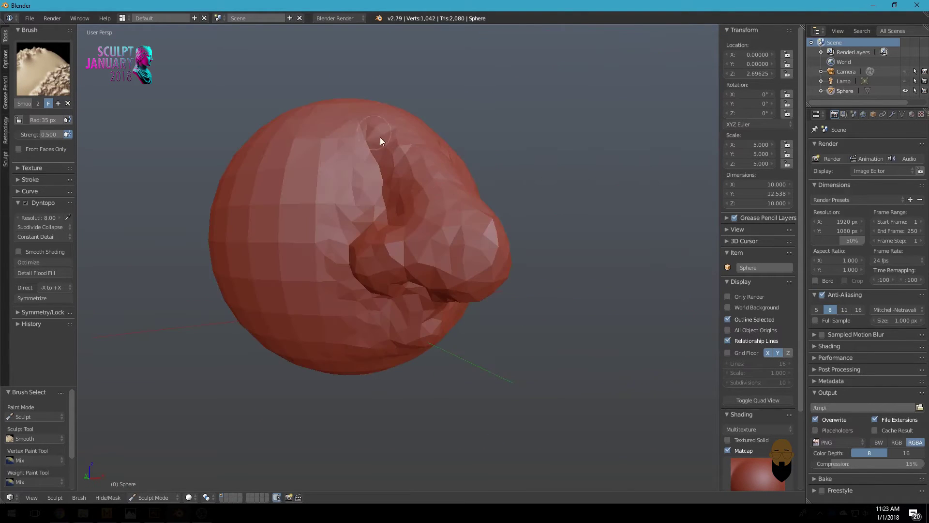
Lower Smooth brush strength to 0.242 and soften the face
{"action": "left_click_drag", "start_coordinate": [43, 137], "coordinate": [34, 142]}
{"action": "middle_click_drag", "start_coordinate": [339, 140], "coordinate": [457, 111]}
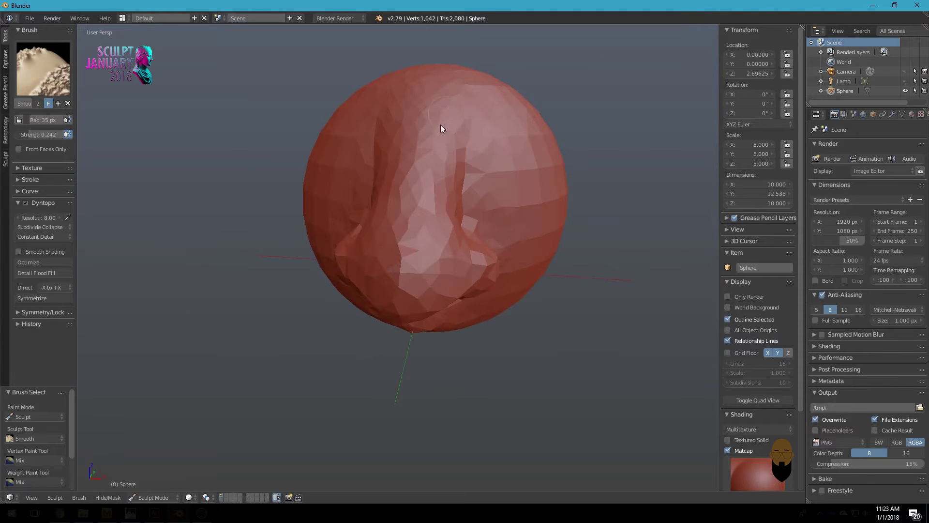
{"action": "scroll", "coordinate": [413, 231], "scroll_direction": "up", "scroll_amount": 3}
{"action": "middle_click_drag", "start_coordinate": [412, 231], "coordinate": [513, 130]}
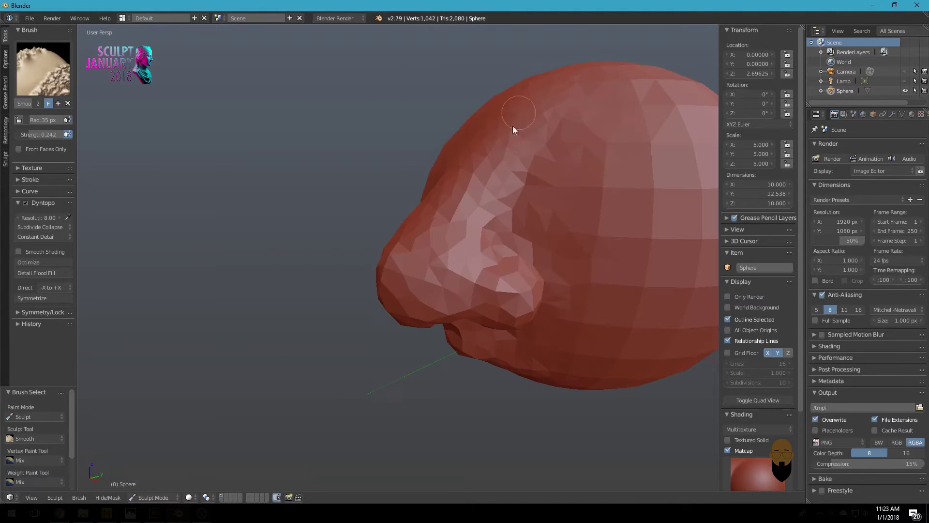
{"action": "scroll", "coordinate": [522, 158], "scroll_direction": "down", "scroll_amount": 5}
{"action": "mouse_move", "coordinate": [507, 218]}
{"action": "middle_mouse_down"}
{"action": "mouse_move", "coordinate": [463, 214]}
{"action": "mouse_move", "coordinate": [552, 252]}
{"action": "mouse_move", "coordinate": [506, 196]}
{"action": "mouse_move", "coordinate": [498, 217]}
{"action": "mouse_move", "coordinate": [482, 210]}
{"action": "mouse_move", "coordinate": [396, 234]}
{"action": "mouse_move", "coordinate": [460, 225]}
{"action": "mouse_move", "coordinate": [537, 244]}
{"action": "mouse_move", "coordinate": [508, 274]}
{"action": "mouse_move", "coordinate": [471, 215]}
{"action": "mouse_move", "coordinate": [463, 251]}
{"action": "mouse_move", "coordinate": [464, 234]}
{"action": "mouse_move", "coordinate": [514, 220]}
{"action": "mouse_move", "coordinate": [446, 238]}
{"action": "mouse_move", "coordinate": [588, 223]}
{"action": "mouse_move", "coordinate": [550, 284]}
{"action": "mouse_move", "coordinate": [425, 154]}
{"action": "mouse_move", "coordinate": [467, 217]}
{"action": "mouse_move", "coordinate": [512, 224]}
{"action": "mouse_move", "coordinate": [498, 239]}
{"action": "mouse_move", "coordinate": [537, 200]}
{"action": "mouse_move", "coordinate": [453, 224]}
{"action": "mouse_move", "coordinate": [494, 235]}
{"action": "mouse_move", "coordinate": [464, 237]}
{"action": "mouse_move", "coordinate": [472, 249]}
{"action": "middle_mouse_up"}
{"action": "scroll", "coordinate": [463, 200], "scroll_direction": "down", "scroll_amount": 3}
{"action": "scroll", "coordinate": [467, 218], "scroll_direction": "up", "scroll_amount": 2}
Switch to Clay, set detail resolution to 33.70 and brush radius to 58 px
{"action": "key", "text": "c"}
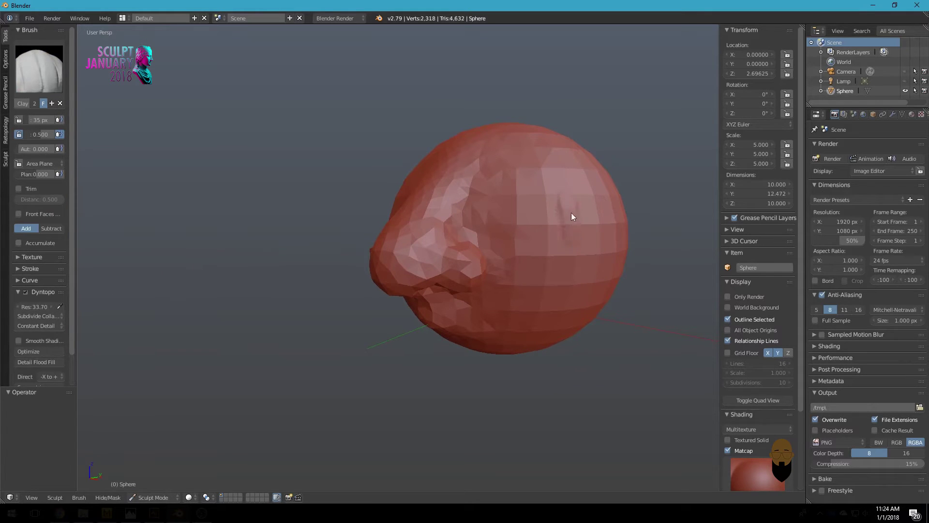
{"action": "middle_click_drag", "start_coordinate": [481, 203], "coordinate": [433, 190]}
{"action": "key", "text": "f"}
{"action": "left_click", "coordinate": [441, 174]}
{"action": "left_click_drag", "start_coordinate": [441, 175], "coordinate": [447, 162]}
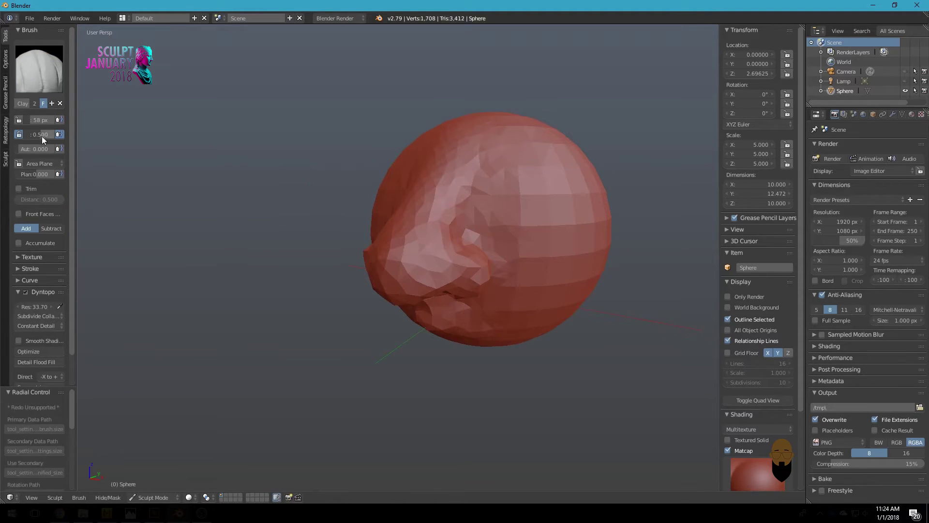
Build up volume on the nose with Clay brush strokes, checking it from several angles
{"action": "left_click_drag", "start_coordinate": [435, 194], "coordinate": [444, 188]}
{"action": "middle_click_drag", "start_coordinate": [444, 188], "coordinate": [432, 154]}
{"action": "left_click_drag", "start_coordinate": [432, 154], "coordinate": [468, 260]}
{"action": "mouse_move", "coordinate": [469, 260]}
{"action": "middle_mouse_down"}
{"action": "mouse_move", "coordinate": [487, 284]}
{"action": "mouse_move", "coordinate": [520, 279]}
{"action": "middle_mouse_up"}
{"action": "left_click_drag", "start_coordinate": [520, 280], "coordinate": [582, 282]}
{"action": "middle_click_drag", "start_coordinate": [582, 283], "coordinate": [460, 148]}
{"action": "mouse_move", "coordinate": [460, 150]}
{"action": "left_mouse_down"}
{"action": "mouse_move", "coordinate": [501, 250]}
{"action": "mouse_move", "coordinate": [560, 299]}
{"action": "left_mouse_up"}
{"action": "middle_click_drag", "start_coordinate": [560, 300], "coordinate": [478, 166]}
{"action": "left_click_drag", "start_coordinate": [479, 166], "coordinate": [465, 291]}
{"action": "middle_click_drag", "start_coordinate": [465, 290], "coordinate": [497, 227]}
{"action": "mouse_move", "coordinate": [497, 227]}
{"action": "left_mouse_down"}
{"action": "mouse_move", "coordinate": [481, 353]}
{"action": "mouse_move", "coordinate": [537, 290]}
{"action": "left_mouse_up"}
{"action": "mouse_move", "coordinate": [537, 290]}
{"action": "middle_mouse_down"}
{"action": "mouse_move", "coordinate": [536, 216]}
{"action": "mouse_move", "coordinate": [529, 223]}
{"action": "middle_mouse_up"}
Smooth the nose surface with the Smooth brush
{"action": "key", "text": "s"}
{"action": "mouse_move", "coordinate": [529, 223]}
{"action": "left_mouse_down"}
{"action": "mouse_move", "coordinate": [536, 163]}
{"action": "mouse_move", "coordinate": [590, 185]}
{"action": "left_mouse_up"}
{"action": "middle_click_drag", "start_coordinate": [590, 185], "coordinate": [452, 157]}
{"action": "left_click_drag", "start_coordinate": [452, 158], "coordinate": [424, 236]}
{"action": "middle_click_drag", "start_coordinate": [423, 236], "coordinate": [442, 276]}
{"action": "left_click_drag", "start_coordinate": [442, 277], "coordinate": [469, 379]}
{"action": "mouse_move", "coordinate": [469, 379]}
{"action": "middle_mouse_down"}
{"action": "mouse_move", "coordinate": [478, 306]}
{"action": "mouse_move", "coordinate": [444, 244]}
{"action": "mouse_move", "coordinate": [333, 329]}
{"action": "middle_mouse_up"}
Orbit and zoom to inspect the nose from below, in profile and three-quarter view
{"action": "middle_click_drag", "start_coordinate": [404, 333], "coordinate": [419, 246]}
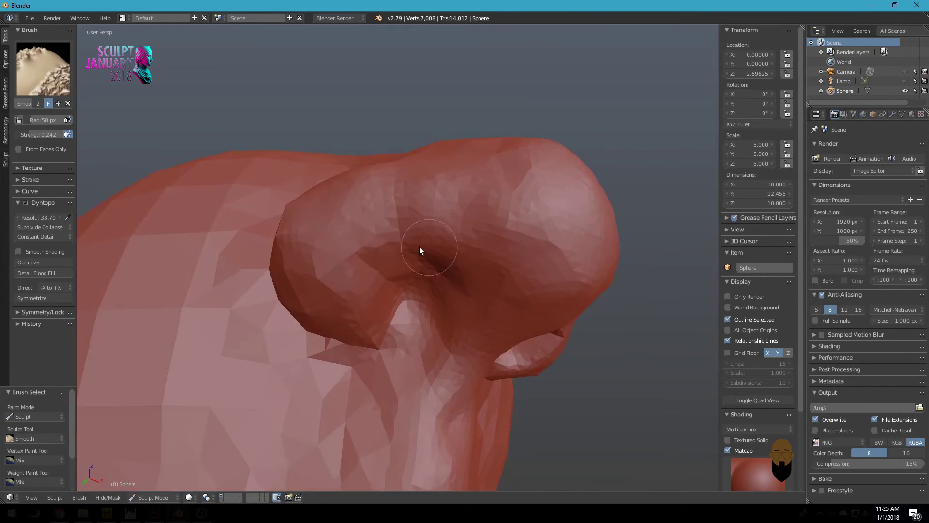
{"action": "mouse_move", "coordinate": [303, 291]}
{"action": "middle_mouse_down"}
{"action": "mouse_move", "coordinate": [464, 204]}
{"action": "mouse_move", "coordinate": [520, 128]}
{"action": "middle_mouse_up"}
{"action": "scroll", "coordinate": [488, 228], "scroll_direction": "down", "scroll_amount": 4}
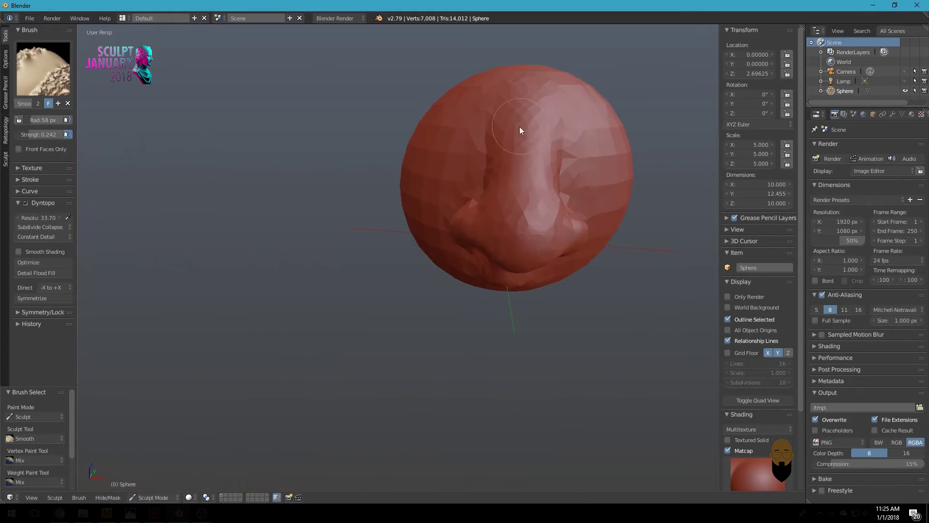
{"action": "middle_click_drag", "start_coordinate": [485, 169], "coordinate": [486, 214]}
{"action": "mouse_move", "coordinate": [563, 188]}
{"action": "middle_mouse_down"}
{"action": "mouse_move", "coordinate": [589, 216]}
{"action": "mouse_move", "coordinate": [478, 195]}
{"action": "mouse_move", "coordinate": [406, 208]}
{"action": "mouse_move", "coordinate": [456, 201]}
{"action": "mouse_move", "coordinate": [411, 189]}
{"action": "mouse_move", "coordinate": [492, 201]}
{"action": "mouse_move", "coordinate": [458, 264]}
{"action": "mouse_move", "coordinate": [442, 346]}
{"action": "mouse_move", "coordinate": [510, 323]}
{"action": "mouse_move", "coordinate": [467, 351]}
{"action": "mouse_move", "coordinate": [503, 310]}
{"action": "mouse_move", "coordinate": [594, 267]}
{"action": "mouse_move", "coordinate": [430, 271]}
{"action": "mouse_move", "coordinate": [515, 271]}
{"action": "mouse_move", "coordinate": [486, 281]}
{"action": "middle_mouse_up"}
{"action": "scroll", "coordinate": [582, 203], "scroll_direction": "down", "scroll_amount": 2}
{"action": "scroll", "coordinate": [489, 207], "scroll_direction": "down", "scroll_amount": 3}
{"action": "scroll", "coordinate": [467, 350], "scroll_direction": "up", "scroll_amount": 3}
{"action": "scroll", "coordinate": [467, 351], "scroll_direction": "down", "scroll_amount": 3}
{"action": "scroll", "coordinate": [430, 271], "scroll_direction": "up", "scroll_amount": 3}
{"action": "scroll", "coordinate": [450, 327], "scroll_direction": "up", "scroll_amount": 3}
{"action": "scroll", "coordinate": [450, 327], "scroll_direction": "down", "scroll_amount": 4}
{"action": "mouse_move", "coordinate": [449, 326]}
{"action": "middle_mouse_down"}
{"action": "mouse_move", "coordinate": [456, 290]}
{"action": "mouse_move", "coordinate": [502, 280]}
{"action": "mouse_move", "coordinate": [486, 311]}
{"action": "mouse_move", "coordinate": [448, 287]}
{"action": "mouse_move", "coordinate": [495, 287]}
{"action": "mouse_move", "coordinate": [478, 298]}
{"action": "mouse_move", "coordinate": [510, 282]}
{"action": "mouse_move", "coordinate": [514, 314]}
{"action": "mouse_move", "coordinate": [472, 287]}
{"action": "mouse_move", "coordinate": [418, 310]}
{"action": "mouse_move", "coordinate": [450, 325]}
{"action": "mouse_move", "coordinate": [439, 281]}
{"action": "mouse_move", "coordinate": [346, 286]}
{"action": "middle_mouse_up"}
{"action": "scroll", "coordinate": [510, 282], "scroll_direction": "up", "scroll_amount": 2}
Return to the Clay brush and lower the Dyntopo detail resolution to 8.30
{"action": "key", "text": "c"}
{"action": "left_click_drag", "start_coordinate": [43, 310], "coordinate": [14, 310]}
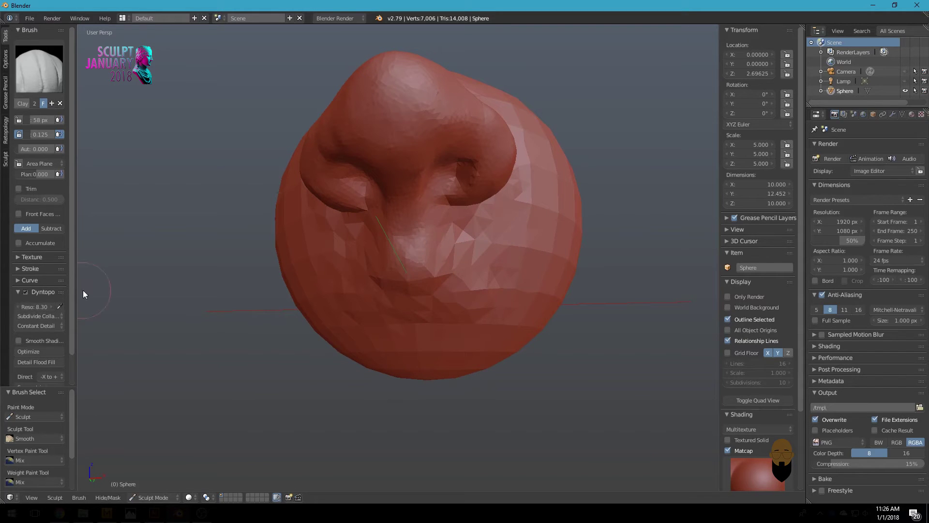
{"action": "mouse_move", "coordinate": [428, 260]}
{"action": "middle_mouse_down"}
{"action": "mouse_move", "coordinate": [444, 265]}
{"action": "mouse_move", "coordinate": [407, 258]}
{"action": "middle_mouse_up"}
Set the brush radius to 35 px and raise the detail resolution to 33.60
{"action": "key", "text": "f"}
{"action": "left_click", "coordinate": [407, 254]}
{"action": "left_click_drag", "start_coordinate": [37, 306], "coordinate": [84, 299]}
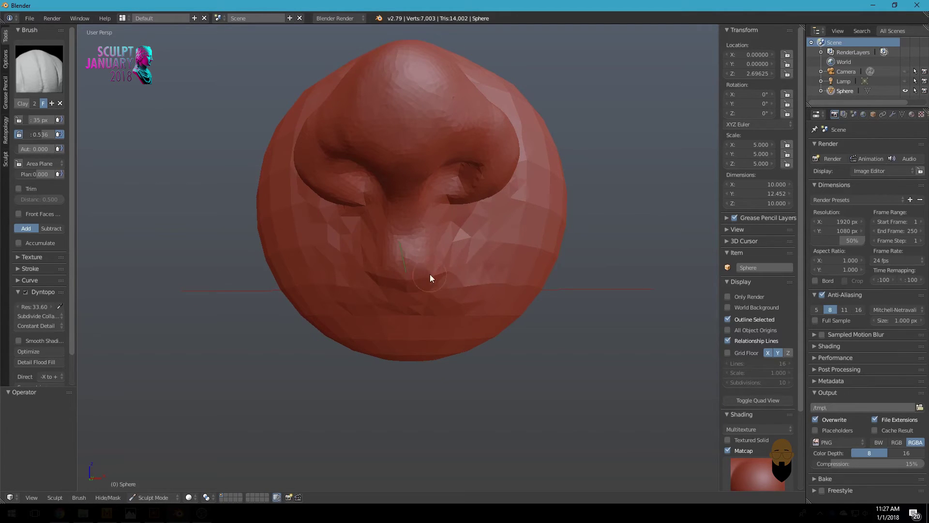
{"action": "mouse_move", "coordinate": [427, 269]}
{"action": "middle_mouse_down"}
{"action": "mouse_move", "coordinate": [408, 257]}
{"action": "mouse_move", "coordinate": [427, 259]}
{"action": "mouse_move", "coordinate": [406, 253]}
{"action": "mouse_move", "coordinate": [430, 271]}
{"action": "mouse_move", "coordinate": [461, 237]}
{"action": "mouse_move", "coordinate": [447, 197]}
{"action": "middle_mouse_up"}
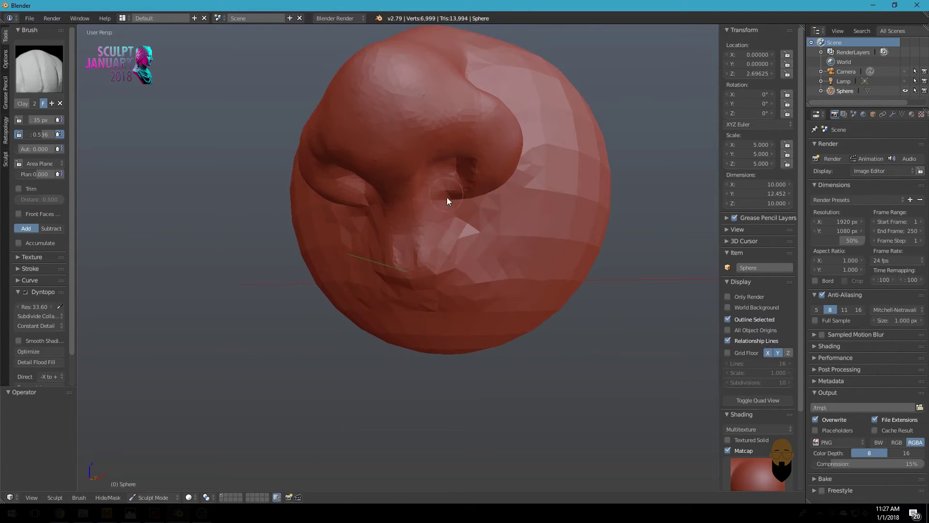
Smooth around the nostrils, then add clay to reshape the nostril area and nose
{"action": "key", "text": "s"}
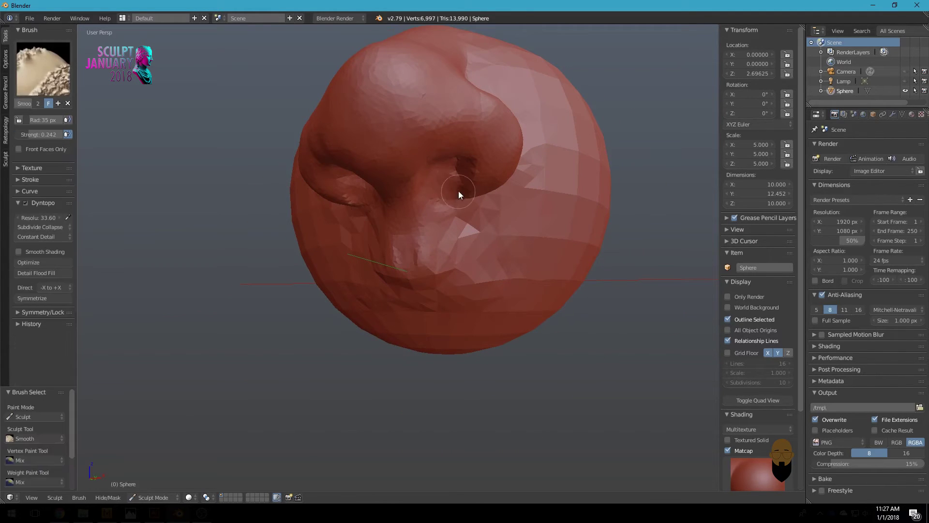
{"action": "mouse_move", "coordinate": [458, 185]}
{"action": "middle_mouse_down"}
{"action": "mouse_move", "coordinate": [457, 201]}
{"action": "mouse_move", "coordinate": [534, 215]}
{"action": "mouse_move", "coordinate": [442, 187]}
{"action": "mouse_move", "coordinate": [406, 257]}
{"action": "mouse_move", "coordinate": [501, 257]}
{"action": "mouse_move", "coordinate": [482, 255]}
{"action": "mouse_move", "coordinate": [431, 285]}
{"action": "mouse_move", "coordinate": [381, 275]}
{"action": "middle_mouse_up"}
{"action": "scroll", "coordinate": [432, 285], "scroll_direction": "up", "scroll_amount": 3}
{"action": "key", "text": "c"}
{"action": "scroll", "coordinate": [381, 275], "scroll_direction": "down", "scroll_amount": 4}
{"action": "left_click_drag", "start_coordinate": [382, 274], "coordinate": [414, 283]}
{"action": "mouse_move", "coordinate": [415, 283]}
{"action": "middle_mouse_down"}
{"action": "mouse_move", "coordinate": [380, 258]}
{"action": "mouse_move", "coordinate": [432, 165]}
{"action": "middle_mouse_up"}
{"action": "left_click_drag", "start_coordinate": [428, 168], "coordinate": [464, 199]}
{"action": "mouse_move", "coordinate": [464, 199]}
{"action": "middle_mouse_down"}
{"action": "mouse_move", "coordinate": [505, 234]}
{"action": "mouse_move", "coordinate": [470, 245]}
{"action": "mouse_move", "coordinate": [515, 255]}
{"action": "mouse_move", "coordinate": [452, 283]}
{"action": "mouse_move", "coordinate": [524, 253]}
{"action": "mouse_move", "coordinate": [479, 223]}
{"action": "mouse_move", "coordinate": [540, 219]}
{"action": "mouse_move", "coordinate": [545, 258]}
{"action": "mouse_move", "coordinate": [502, 233]}
{"action": "mouse_move", "coordinate": [541, 229]}
{"action": "mouse_move", "coordinate": [593, 245]}
{"action": "mouse_move", "coordinate": [495, 274]}
{"action": "mouse_move", "coordinate": [476, 263]}
{"action": "mouse_move", "coordinate": [513, 277]}
{"action": "middle_mouse_up"}
{"action": "scroll", "coordinate": [505, 234], "scroll_direction": "up", "scroll_amount": 3}
{"action": "scroll", "coordinate": [470, 244], "scroll_direction": "down", "scroll_amount": 3}
Enlarge the brush to 122 px, then pick the Flatten brush at 58 px radius
{"action": "key", "text": "f"}
{"action": "left_click", "coordinate": [514, 230]}
{"action": "scroll", "coordinate": [538, 235], "scroll_direction": "down", "scroll_amount": 2}
{"action": "scroll", "coordinate": [513, 277], "scroll_direction": "up", "scroll_amount": 2}
{"action": "scroll", "coordinate": [431, 272], "scroll_direction": "up", "scroll_amount": 2}
{"action": "scroll", "coordinate": [409, 254], "scroll_direction": "up", "scroll_amount": 1}
{"action": "mouse_move", "coordinate": [408, 253]}
{"action": "middle_mouse_down"}
{"action": "mouse_move", "coordinate": [483, 235]}
{"action": "mouse_move", "coordinate": [426, 275]}
{"action": "middle_mouse_up"}
{"action": "left_click", "coordinate": [40, 91]}
{"action": "left_click", "coordinate": [297, 142]}
{"action": "mouse_move", "coordinate": [339, 169]}
{"action": "middle_mouse_down"}
{"action": "mouse_move", "coordinate": [402, 191]}
{"action": "mouse_move", "coordinate": [369, 148]}
{"action": "mouse_move", "coordinate": [352, 146]}
{"action": "mouse_move", "coordinate": [392, 235]}
{"action": "mouse_move", "coordinate": [374, 278]}
{"action": "mouse_move", "coordinate": [464, 199]}
{"action": "mouse_move", "coordinate": [520, 182]}
{"action": "mouse_move", "coordinate": [405, 245]}
{"action": "mouse_move", "coordinate": [470, 221]}
{"action": "middle_mouse_up"}
{"action": "key", "text": "f"}
{"action": "left_click", "coordinate": [402, 196]}
{"action": "scroll", "coordinate": [351, 145], "scroll_direction": "up", "scroll_amount": 3}
Switch to Smooth and snap the view to Front Ortho, via the right side view
{"action": "key", "text": "s"}
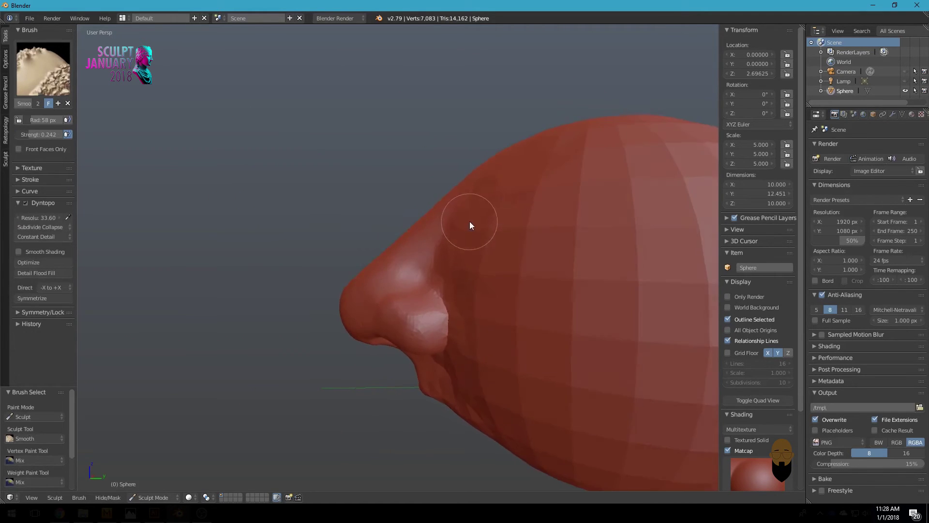
{"action": "key", "text": "KP_1"}
{"action": "key", "text": "KP_3"}
{"action": "key", "text": "KP_1"}
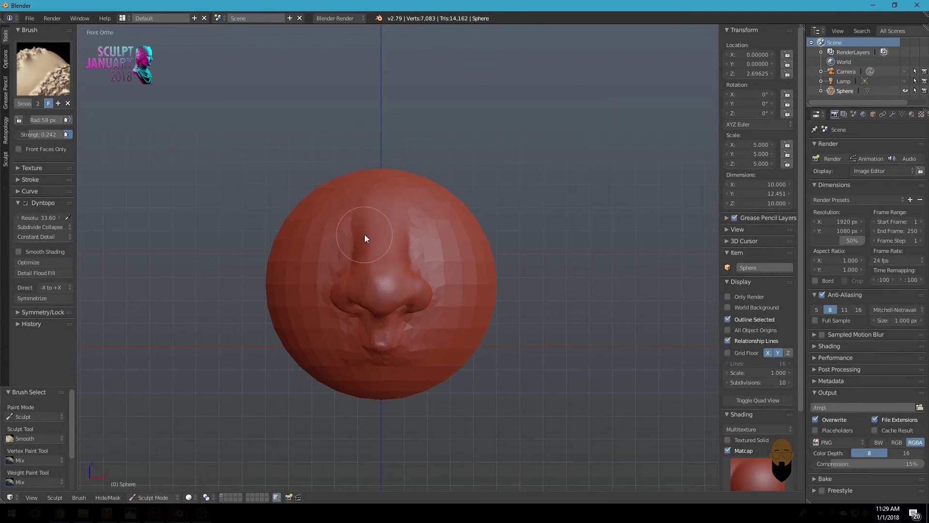
Build up the nose bridge with the Clay brush at 78 px radius
{"action": "key", "text": "c"}
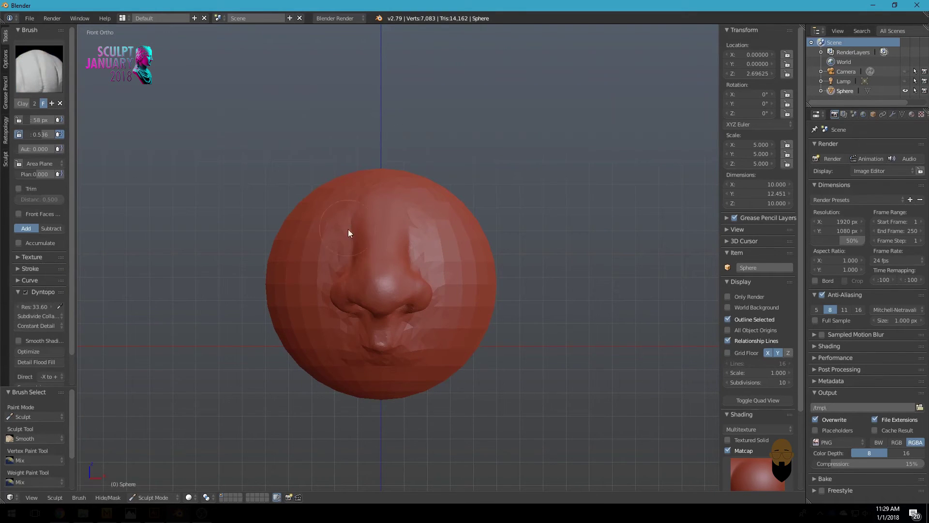
{"action": "scroll", "coordinate": [336, 177], "scroll_direction": "up", "scroll_amount": 2}
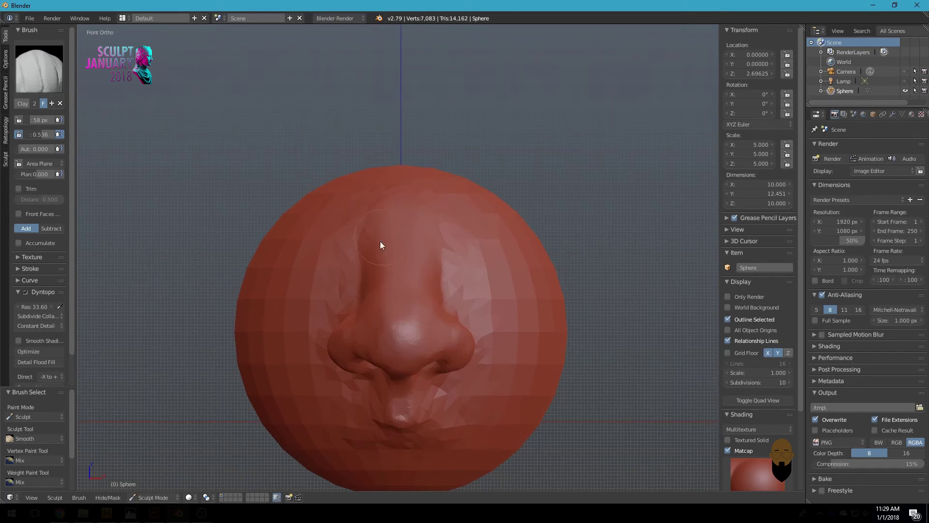
{"action": "key", "text": "f"}
{"action": "left_click", "coordinate": [371, 264]}
{"action": "mouse_move", "coordinate": [366, 248]}
{"action": "left_mouse_down"}
{"action": "mouse_move", "coordinate": [370, 275]}
{"action": "mouse_move", "coordinate": [365, 246]}
{"action": "mouse_move", "coordinate": [375, 253]}
{"action": "left_mouse_up"}
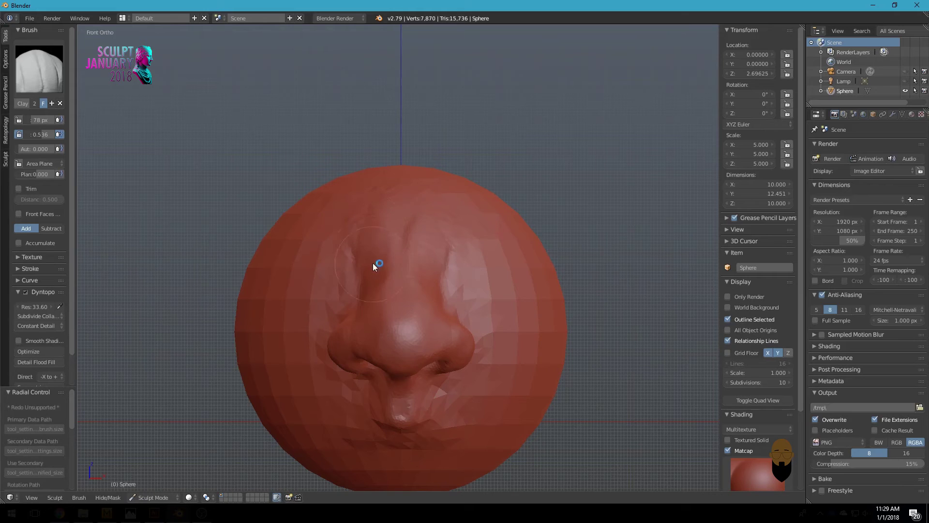
Smooth the nose bridge and surrounding face with the Smooth brush
{"action": "key", "text": "s"}
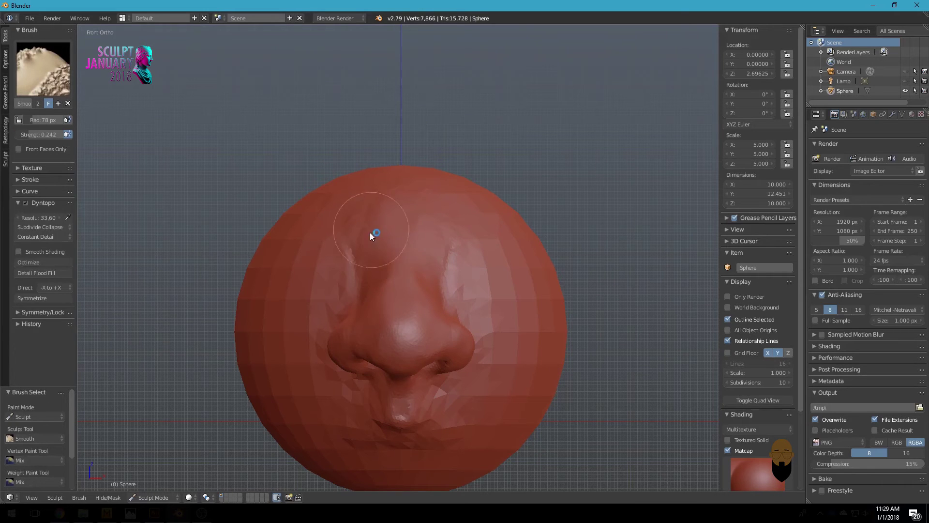
{"action": "mouse_move", "coordinate": [381, 281]}
{"action": "middle_mouse_down"}
{"action": "mouse_move", "coordinate": [387, 269]}
{"action": "mouse_move", "coordinate": [460, 272]}
{"action": "mouse_move", "coordinate": [393, 237]}
{"action": "middle_mouse_up"}
{"action": "left_click_drag", "start_coordinate": [392, 238], "coordinate": [403, 236]}
{"action": "middle_click_drag", "start_coordinate": [402, 236], "coordinate": [455, 257]}
{"action": "left_click_drag", "start_coordinate": [456, 257], "coordinate": [449, 245]}
{"action": "mouse_move", "coordinate": [448, 247]}
{"action": "middle_mouse_down"}
{"action": "mouse_move", "coordinate": [449, 229]}
{"action": "mouse_move", "coordinate": [371, 202]}
{"action": "middle_mouse_up"}
Pull the nose outward with the Grab brush, resizing it to 96 px then 59 px
{"action": "key", "text": "g"}
{"action": "left_click_drag", "start_coordinate": [372, 201], "coordinate": [371, 289]}
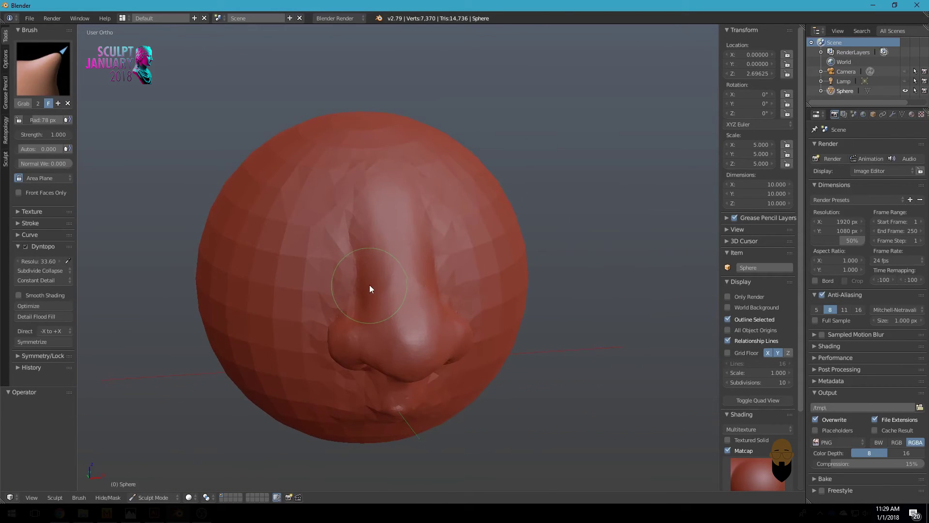
{"action": "key", "text": "f"}
{"action": "left_click", "coordinate": [381, 259]}
{"action": "middle_click_drag", "start_coordinate": [382, 259], "coordinate": [426, 244]}
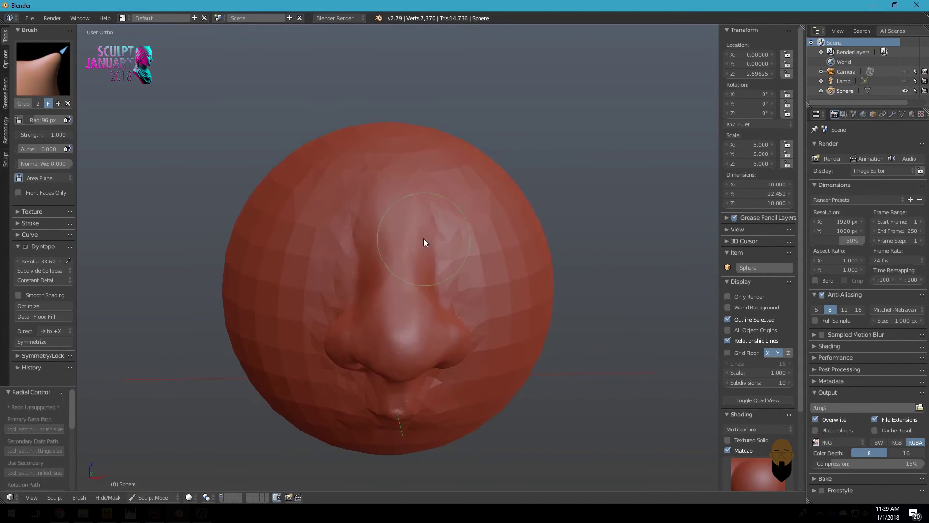
{"action": "mouse_move", "coordinate": [367, 204]}
{"action": "middle_mouse_down"}
{"action": "mouse_move", "coordinate": [407, 247]}
{"action": "mouse_move", "coordinate": [378, 284]}
{"action": "mouse_move", "coordinate": [412, 248]}
{"action": "mouse_move", "coordinate": [394, 244]}
{"action": "mouse_move", "coordinate": [434, 288]}
{"action": "middle_mouse_up"}
{"action": "key", "text": "f"}
{"action": "left_click", "coordinate": [436, 317]}
Switch to Smooth, check the profile, then select the Flatten brush at 36 px radius
{"action": "key", "text": "s"}
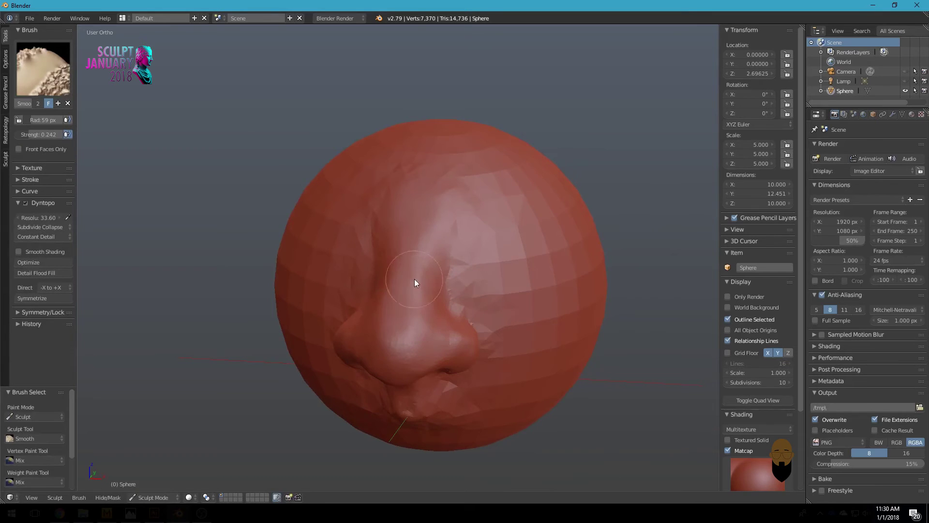
{"action": "middle_click_drag", "start_coordinate": [381, 288], "coordinate": [329, 206]}
{"action": "mouse_move", "coordinate": [402, 285]}
{"action": "middle_mouse_down"}
{"action": "mouse_move", "coordinate": [395, 290]}
{"action": "mouse_move", "coordinate": [473, 287]}
{"action": "mouse_move", "coordinate": [382, 300]}
{"action": "mouse_move", "coordinate": [402, 296]}
{"action": "middle_mouse_up"}
{"action": "left_click", "coordinate": [49, 65]}
{"action": "left_click", "coordinate": [261, 138]}
{"action": "mouse_move", "coordinate": [538, 320]}
{"action": "middle_mouse_down"}
{"action": "mouse_move", "coordinate": [423, 253]}
{"action": "mouse_move", "coordinate": [444, 244]}
{"action": "mouse_move", "coordinate": [333, 275]}
{"action": "middle_mouse_up"}
{"action": "scroll", "coordinate": [386, 243], "scroll_direction": "up", "scroll_amount": 3}
{"action": "key", "text": "f"}
{"action": "left_click", "coordinate": [327, 274]}
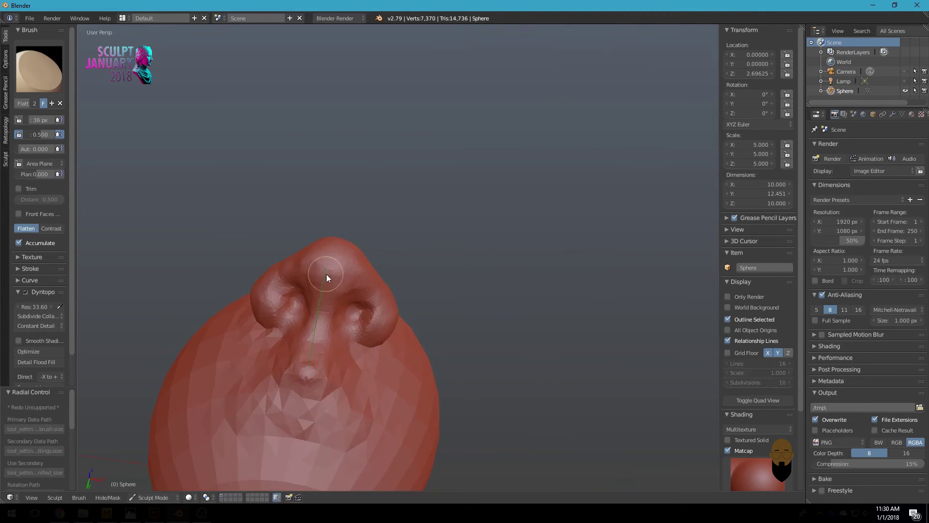
Flatten the side of the nose and undo the stray stroke
{"action": "left_click_drag", "start_coordinate": [323, 275], "coordinate": [355, 245]}
{"action": "middle_click_drag", "start_coordinate": [354, 244], "coordinate": [326, 255]}
{"action": "mouse_move", "coordinate": [352, 225]}
{"action": "middle_mouse_down"}
{"action": "mouse_move", "coordinate": [312, 223]}
{"action": "mouse_move", "coordinate": [394, 235]}
{"action": "mouse_move", "coordinate": [357, 237]}
{"action": "mouse_move", "coordinate": [332, 212]}
{"action": "middle_mouse_up"}
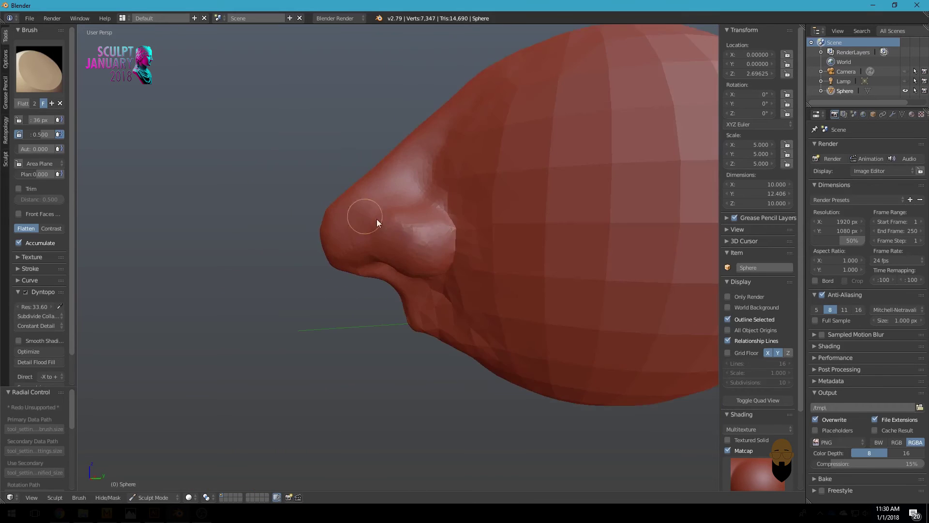
{"action": "scroll", "coordinate": [332, 211], "scroll_direction": "down", "scroll_amount": 5}
{"action": "mouse_move", "coordinate": [407, 226]}
{"action": "middle_mouse_down"}
{"action": "mouse_move", "coordinate": [451, 259]}
{"action": "mouse_move", "coordinate": [323, 250]}
{"action": "middle_mouse_up"}
{"action": "scroll", "coordinate": [323, 251], "scroll_direction": "up", "scroll_amount": 5}
{"action": "key", "text": "ctrl+z"}
{"action": "key", "text": "ctrl+z"}
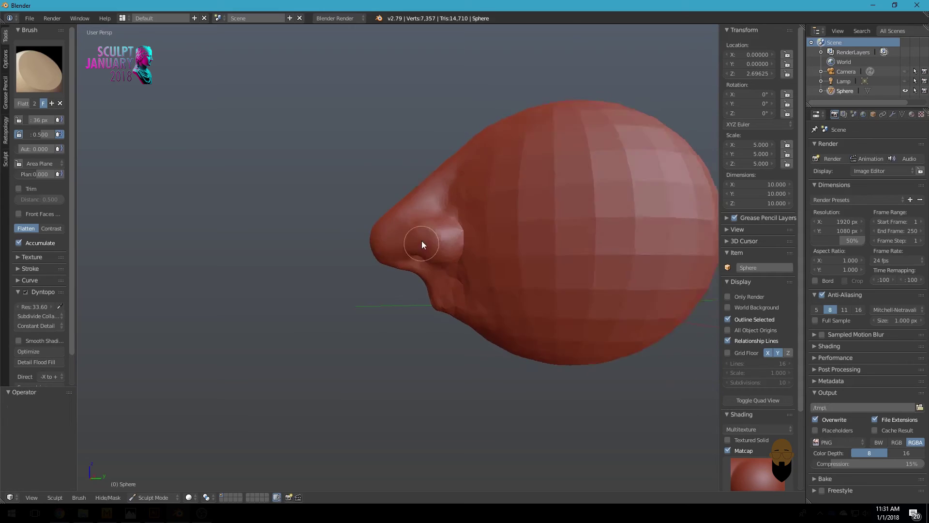
Flatten along, beneath and beside the nose, then enlarge the brush to 117 px
{"action": "middle_click_drag", "start_coordinate": [422, 249], "coordinate": [429, 258]}
{"action": "left_click_drag", "start_coordinate": [429, 257], "coordinate": [397, 281]}
{"action": "mouse_move", "coordinate": [397, 280]}
{"action": "middle_mouse_down"}
{"action": "mouse_move", "coordinate": [379, 286]}
{"action": "mouse_move", "coordinate": [406, 265]}
{"action": "mouse_move", "coordinate": [475, 244]}
{"action": "mouse_move", "coordinate": [357, 256]}
{"action": "middle_mouse_up"}
{"action": "left_click_drag", "start_coordinate": [356, 257], "coordinate": [373, 244]}
{"action": "mouse_move", "coordinate": [373, 245]}
{"action": "middle_mouse_down"}
{"action": "mouse_move", "coordinate": [394, 239]}
{"action": "mouse_move", "coordinate": [410, 217]}
{"action": "middle_mouse_up"}
{"action": "key", "text": "f"}
{"action": "left_click", "coordinate": [448, 191]}
Resize the brush to 74 px and flatten the nose sides, inspecting from three-quarter view
{"action": "mouse_move", "coordinate": [487, 205]}
{"action": "middle_mouse_down"}
{"action": "mouse_move", "coordinate": [528, 235]}
{"action": "mouse_move", "coordinate": [526, 223]}
{"action": "mouse_move", "coordinate": [421, 235]}
{"action": "middle_mouse_up"}
{"action": "key", "text": "f"}
{"action": "left_click", "coordinate": [420, 236]}
{"action": "left_click_drag", "start_coordinate": [421, 242], "coordinate": [410, 252]}
{"action": "mouse_move", "coordinate": [410, 252]}
{"action": "middle_mouse_down"}
{"action": "mouse_move", "coordinate": [459, 184]}
{"action": "mouse_move", "coordinate": [417, 221]}
{"action": "mouse_move", "coordinate": [507, 187]}
{"action": "mouse_move", "coordinate": [491, 269]}
{"action": "mouse_move", "coordinate": [384, 250]}
{"action": "mouse_move", "coordinate": [564, 225]}
{"action": "mouse_move", "coordinate": [419, 257]}
{"action": "mouse_move", "coordinate": [451, 214]}
{"action": "mouse_move", "coordinate": [442, 260]}
{"action": "mouse_move", "coordinate": [502, 259]}
{"action": "mouse_move", "coordinate": [411, 263]}
{"action": "mouse_move", "coordinate": [517, 245]}
{"action": "mouse_move", "coordinate": [435, 255]}
{"action": "middle_mouse_up"}
{"action": "scroll", "coordinate": [419, 262], "scroll_direction": "down", "scroll_amount": 3}
{"action": "scroll", "coordinate": [435, 255], "scroll_direction": "up", "scroll_amount": 2}
{"action": "mouse_move", "coordinate": [426, 225]}
{"action": "middle_mouse_down"}
{"action": "mouse_move", "coordinate": [436, 238]}
{"action": "mouse_move", "coordinate": [484, 215]}
{"action": "mouse_move", "coordinate": [368, 220]}
{"action": "mouse_move", "coordinate": [456, 206]}
{"action": "mouse_move", "coordinate": [518, 218]}
{"action": "mouse_move", "coordinate": [418, 232]}
{"action": "mouse_move", "coordinate": [452, 213]}
{"action": "middle_mouse_up"}
{"action": "scroll", "coordinate": [348, 209], "scroll_direction": "up", "scroll_amount": 2}
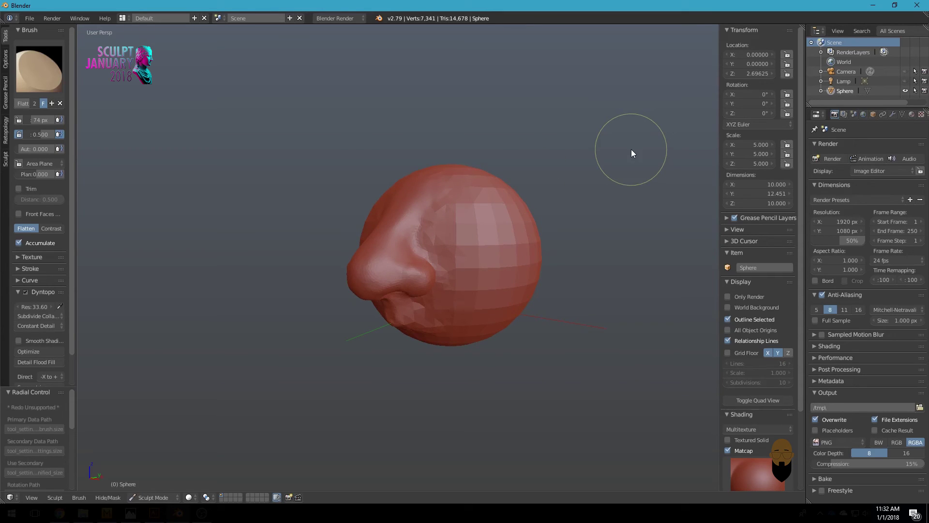
Switch to the Clay brush with the nose turned toward the viewer
{"action": "mouse_move", "coordinate": [341, 270]}
{"action": "middle_mouse_down"}
{"action": "mouse_move", "coordinate": [449, 213]}
{"action": "mouse_move", "coordinate": [473, 272]}
{"action": "mouse_move", "coordinate": [386, 261]}
{"action": "mouse_move", "coordinate": [350, 236]}
{"action": "middle_mouse_up"}
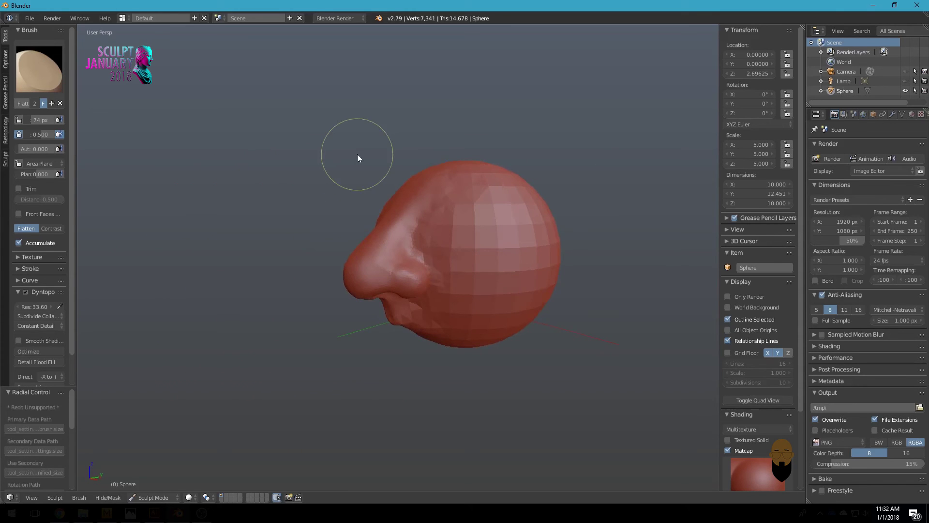
{"action": "key", "text": "c"}
{"action": "middle_click_drag", "start_coordinate": [477, 228], "coordinate": [490, 245]}
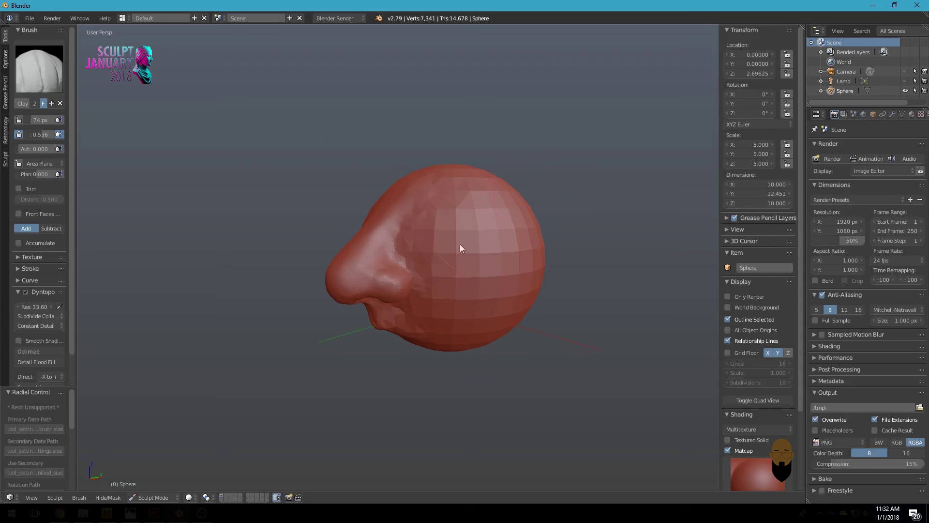
Set detail to 35.60, Clay brush 168 px at strength 0.196, and fill out the back and top of the head
{"action": "left_click_drag", "start_coordinate": [43, 303], "coordinate": [53, 304]}
{"action": "key", "text": "f"}
{"action": "left_click", "coordinate": [465, 224]}
{"action": "left_click_drag", "start_coordinate": [36, 135], "coordinate": [29, 134]}
{"action": "left_click_drag", "start_coordinate": [485, 266], "coordinate": [498, 262]}
{"action": "middle_click_drag", "start_coordinate": [498, 262], "coordinate": [531, 256]}
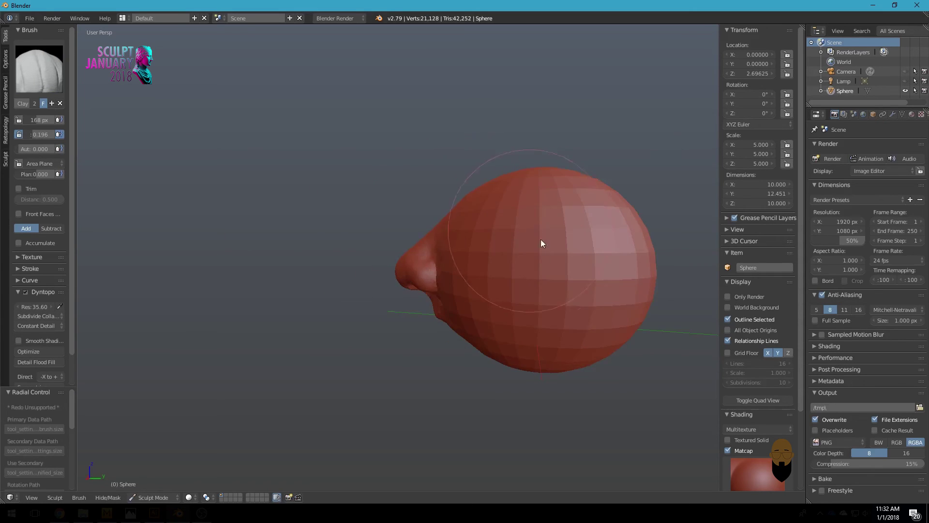
{"action": "scroll", "coordinate": [530, 254], "scroll_direction": "up", "scroll_amount": 5}
{"action": "middle_click_drag", "start_coordinate": [545, 170], "coordinate": [372, 219]}
{"action": "scroll", "coordinate": [506, 203], "scroll_direction": "down", "scroll_amount": 2}
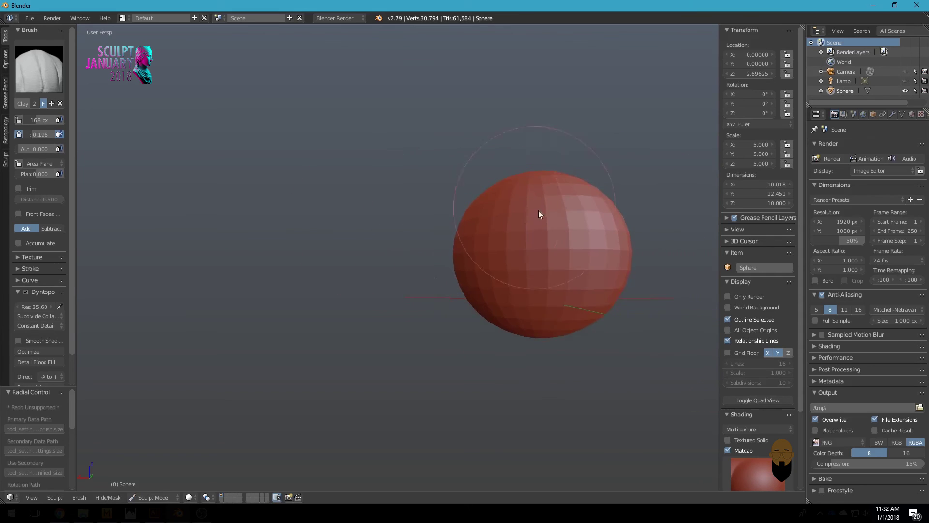
{"action": "left_click_drag", "start_coordinate": [506, 202], "coordinate": [569, 179]}
{"action": "mouse_move", "coordinate": [521, 237]}
{"action": "middle_mouse_down"}
{"action": "mouse_move", "coordinate": [375, 228]}
{"action": "mouse_move", "coordinate": [493, 322]}
{"action": "middle_mouse_up"}
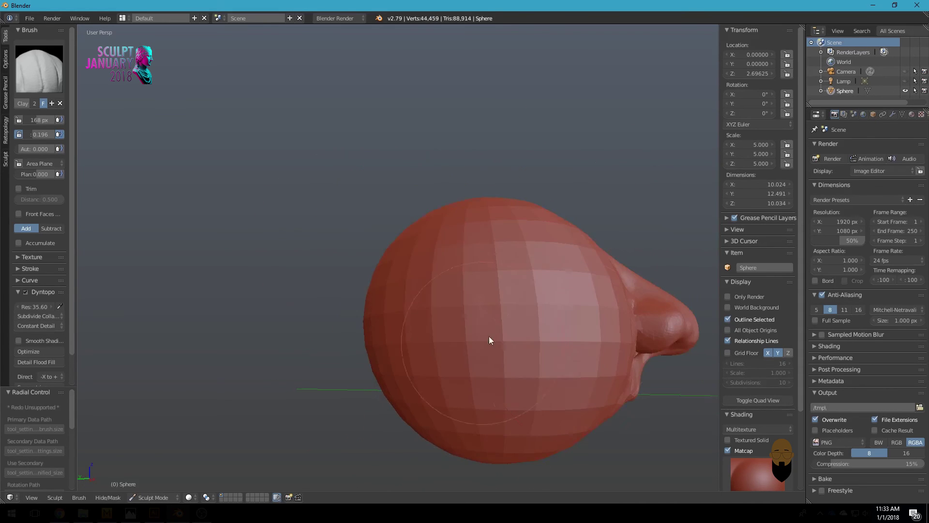
Smooth the back, top and lower part of the head with the Smooth brush
{"action": "key", "text": "s"}
{"action": "left_click_drag", "start_coordinate": [498, 292], "coordinate": [503, 273]}
{"action": "mouse_move", "coordinate": [504, 274]}
{"action": "middle_mouse_down"}
{"action": "mouse_move", "coordinate": [495, 298]}
{"action": "mouse_move", "coordinate": [385, 299]}
{"action": "middle_mouse_up"}
{"action": "middle_click_drag", "start_coordinate": [276, 393], "coordinate": [342, 204]}
{"action": "left_click_drag", "start_coordinate": [342, 204], "coordinate": [382, 281]}
{"action": "mouse_move", "coordinate": [383, 281]}
{"action": "middle_mouse_down"}
{"action": "mouse_move", "coordinate": [366, 209]}
{"action": "mouse_move", "coordinate": [486, 263]}
{"action": "mouse_move", "coordinate": [395, 179]}
{"action": "middle_mouse_up"}
{"action": "scroll", "coordinate": [365, 209], "scroll_direction": "down", "scroll_amount": 2}
{"action": "left_click_drag", "start_coordinate": [394, 179], "coordinate": [407, 252]}
Smooth the sides and lower half of the head to remove the faceted surface
{"action": "mouse_move", "coordinate": [408, 252]}
{"action": "middle_mouse_down"}
{"action": "mouse_move", "coordinate": [420, 263]}
{"action": "mouse_move", "coordinate": [415, 274]}
{"action": "mouse_move", "coordinate": [415, 228]}
{"action": "middle_mouse_up"}
{"action": "left_click_drag", "start_coordinate": [415, 228], "coordinate": [473, 170]}
{"action": "middle_click_drag", "start_coordinate": [473, 170], "coordinate": [390, 231]}
{"action": "mouse_move", "coordinate": [389, 232]}
{"action": "left_mouse_down"}
{"action": "mouse_move", "coordinate": [263, 210]}
{"action": "mouse_move", "coordinate": [446, 175]}
{"action": "left_mouse_up"}
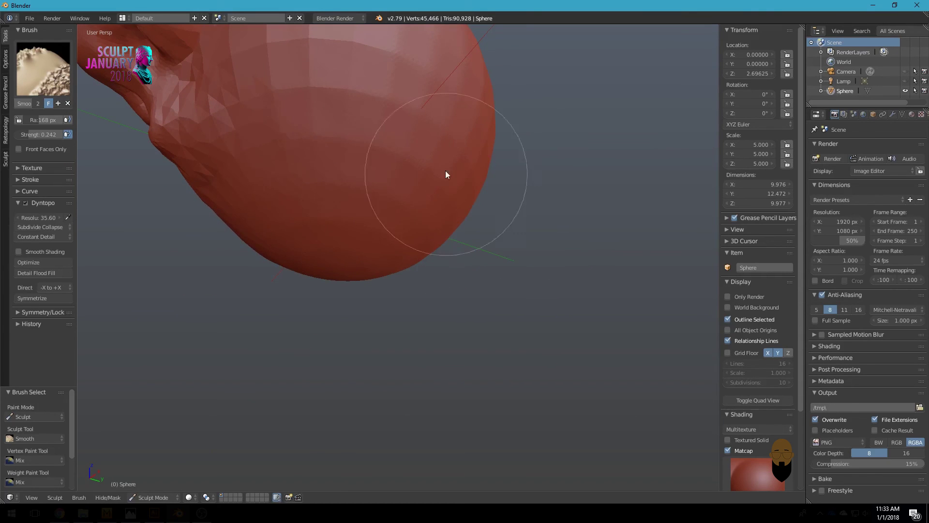
{"action": "scroll", "coordinate": [409, 220], "scroll_direction": "down", "scroll_amount": 3}
{"action": "mouse_move", "coordinate": [409, 221]}
{"action": "middle_mouse_down"}
{"action": "mouse_move", "coordinate": [407, 304]}
{"action": "mouse_move", "coordinate": [428, 221]}
{"action": "mouse_move", "coordinate": [466, 174]}
{"action": "mouse_move", "coordinate": [493, 174]}
{"action": "mouse_move", "coordinate": [406, 249]}
{"action": "middle_mouse_up"}
{"action": "mouse_move", "coordinate": [406, 250]}
{"action": "left_mouse_down"}
{"action": "mouse_move", "coordinate": [383, 231]}
{"action": "mouse_move", "coordinate": [378, 143]}
{"action": "mouse_move", "coordinate": [378, 301]}
{"action": "mouse_move", "coordinate": [475, 260]}
{"action": "left_mouse_up"}
{"action": "middle_click_drag", "start_coordinate": [475, 259], "coordinate": [448, 311]}
{"action": "mouse_move", "coordinate": [272, 222]}
{"action": "middle_mouse_down"}
{"action": "mouse_move", "coordinate": [508, 220]}
{"action": "mouse_move", "coordinate": [485, 206]}
{"action": "middle_mouse_up"}
{"action": "mouse_move", "coordinate": [523, 240]}
{"action": "middle_mouse_down"}
{"action": "mouse_move", "coordinate": [526, 217]}
{"action": "mouse_move", "coordinate": [517, 238]}
{"action": "mouse_move", "coordinate": [595, 235]}
{"action": "mouse_move", "coordinate": [467, 244]}
{"action": "mouse_move", "coordinate": [428, 217]}
{"action": "middle_mouse_up"}
Show Right Ortho, zoom out, and split the viewport with a Front Ortho pane
{"action": "key", "text": "KP_3"}
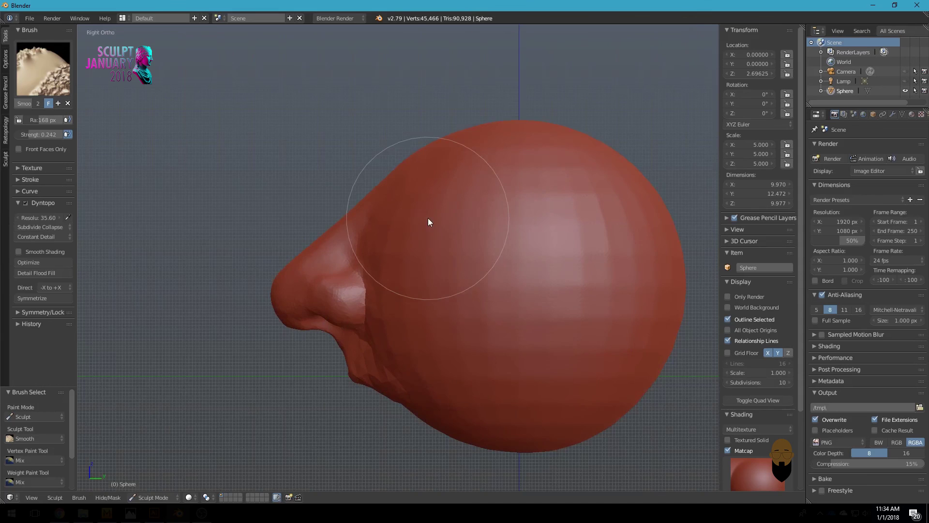
{"action": "scroll", "coordinate": [428, 218], "scroll_direction": "down", "scroll_amount": 1}
{"action": "scroll", "coordinate": [500, 299], "scroll_direction": "down", "scroll_amount": 1}
{"action": "scroll", "coordinate": [454, 298], "scroll_direction": "down", "scroll_amount": 1}
{"action": "left_click_drag", "start_coordinate": [799, 32], "coordinate": [419, 145]}
{"action": "key", "text": "KP_1"}
Pan the front orthographic view to recentre the head
{"action": "middle_click_drag", "start_coordinate": [635, 392], "coordinate": [604, 386], "text": "shift"}
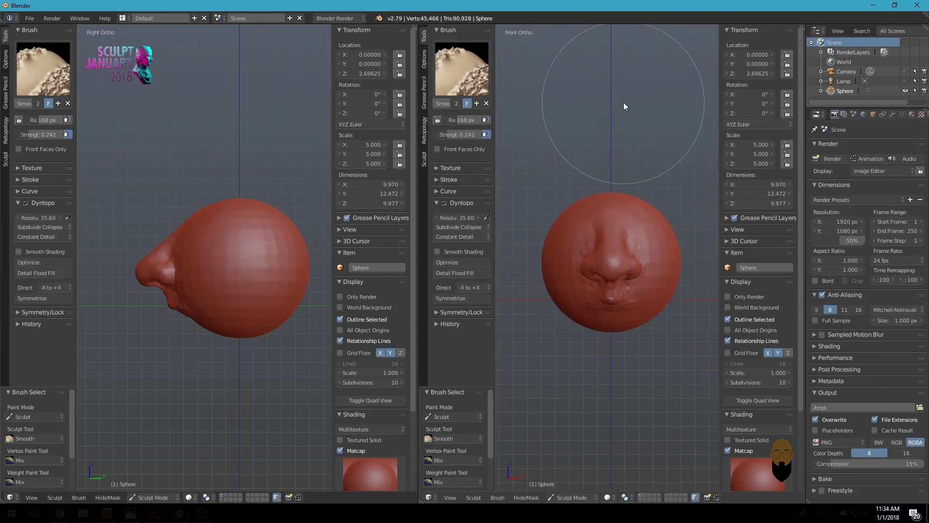